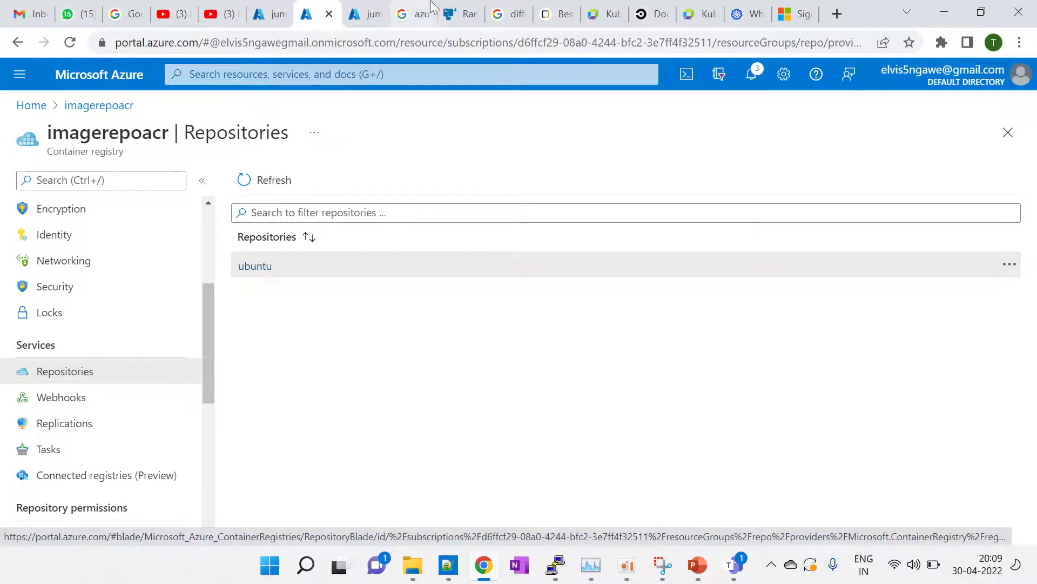
In Rancher, open the ubuntu-dev workload in the System project of aks-prod-westus-01 and review its image and pods
{"action": "left_click", "coordinate": [460, 13]}
{"action": "left_click", "coordinate": [144, 109]}
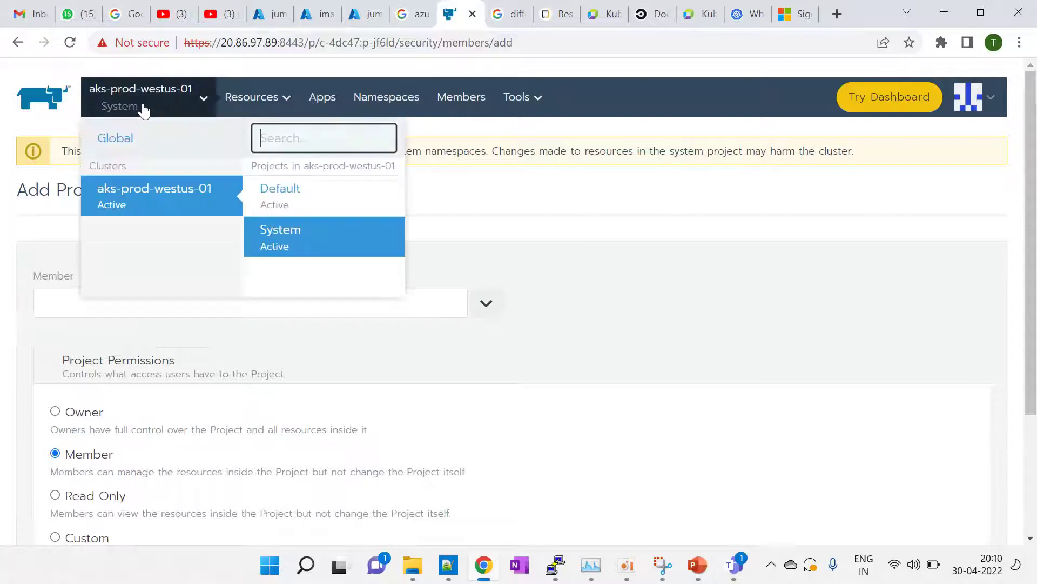
{"action": "left_click", "coordinate": [294, 241]}
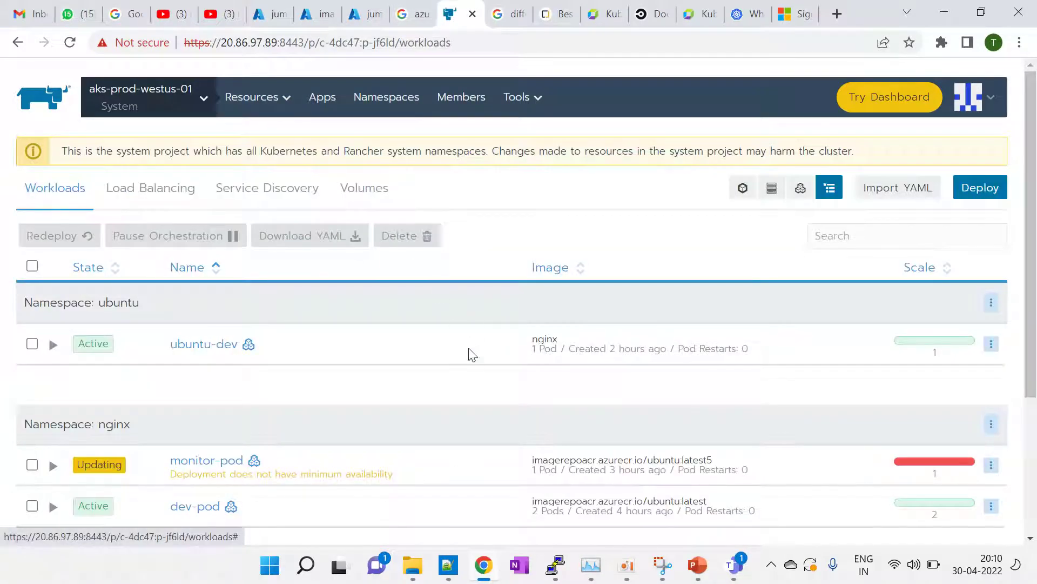
{"action": "left_click", "coordinate": [206, 346]}
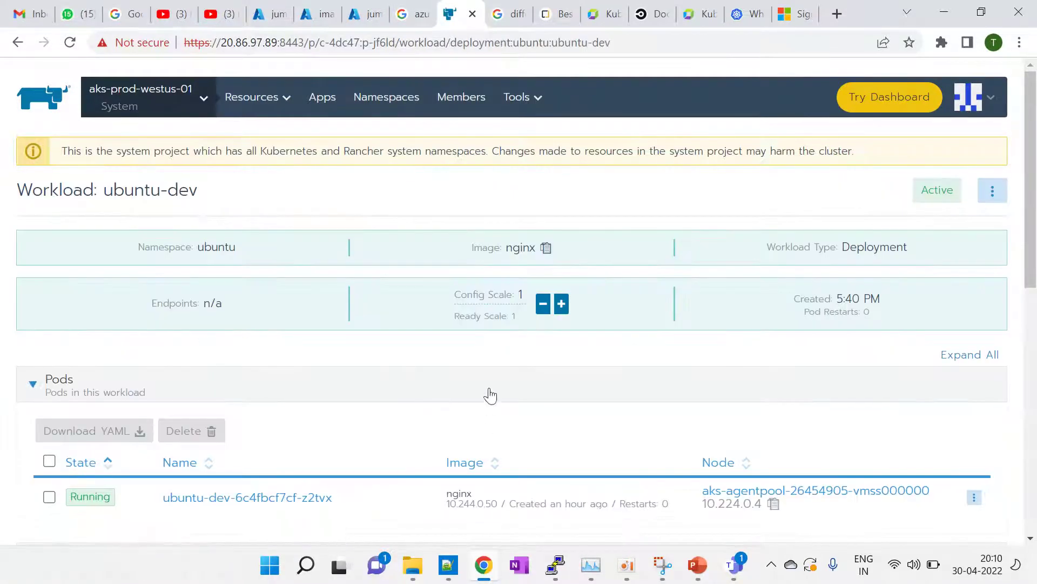
{"action": "scroll", "coordinate": [489, 392], "scroll_direction": "down", "scroll_amount": 2}
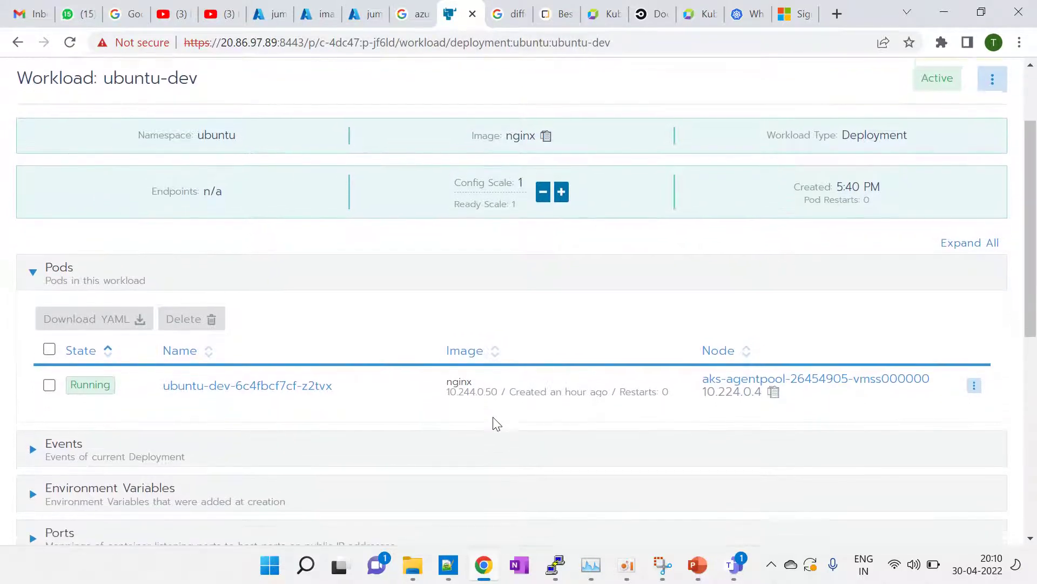
{"action": "scroll", "coordinate": [497, 424], "scroll_direction": "down", "scroll_amount": 1}
Switch to the jump-box terminal in PuTTY and pull the nginx image with docker pull nginx
{"action": "mouse_move", "coordinate": [553, 576]}
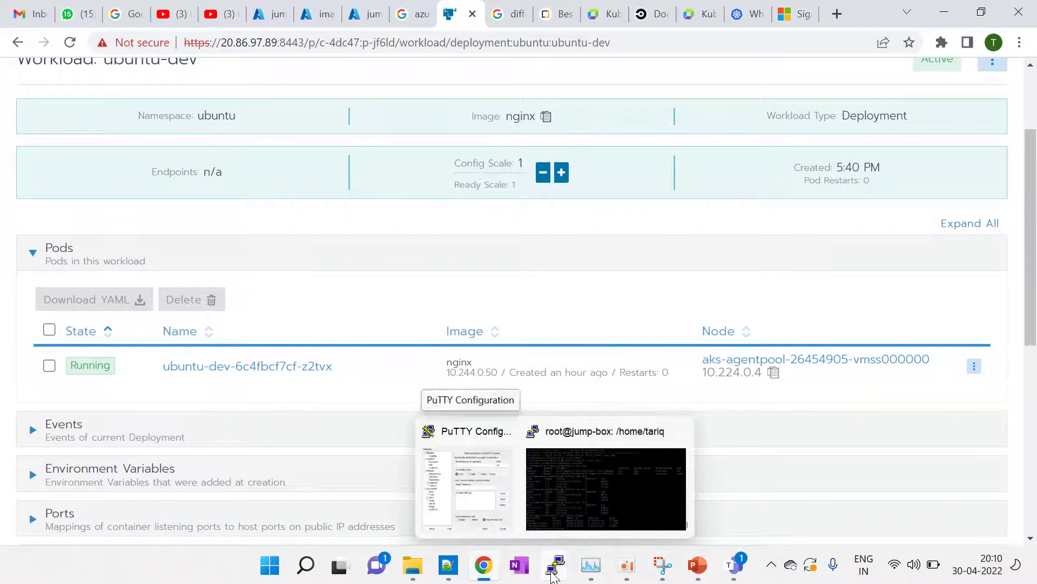
{"action": "scroll", "coordinate": [273, 303], "scroll_direction": "up", "scroll_amount": 3}
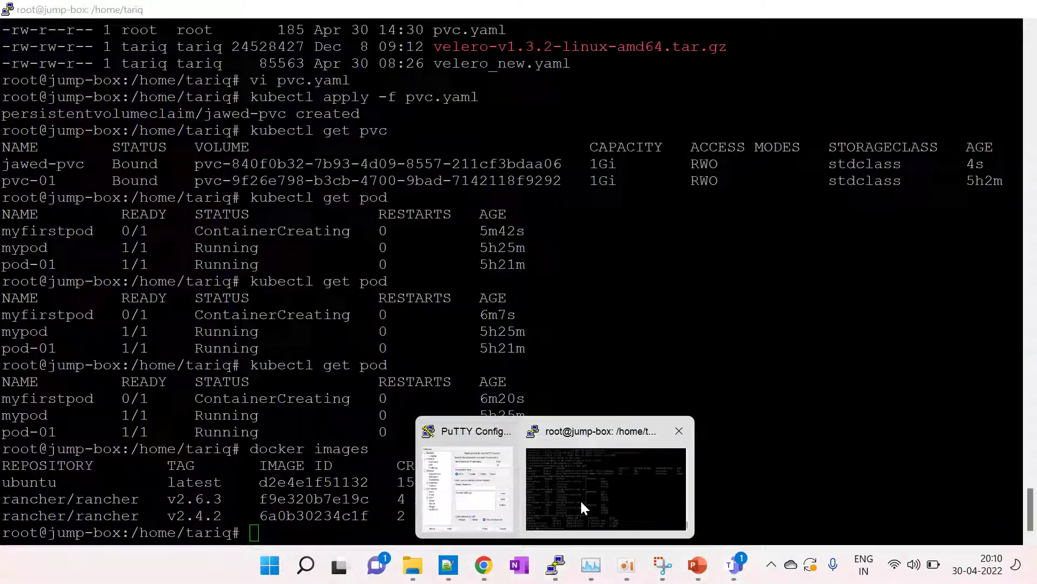
{"action": "left_click", "coordinate": [580, 499]}
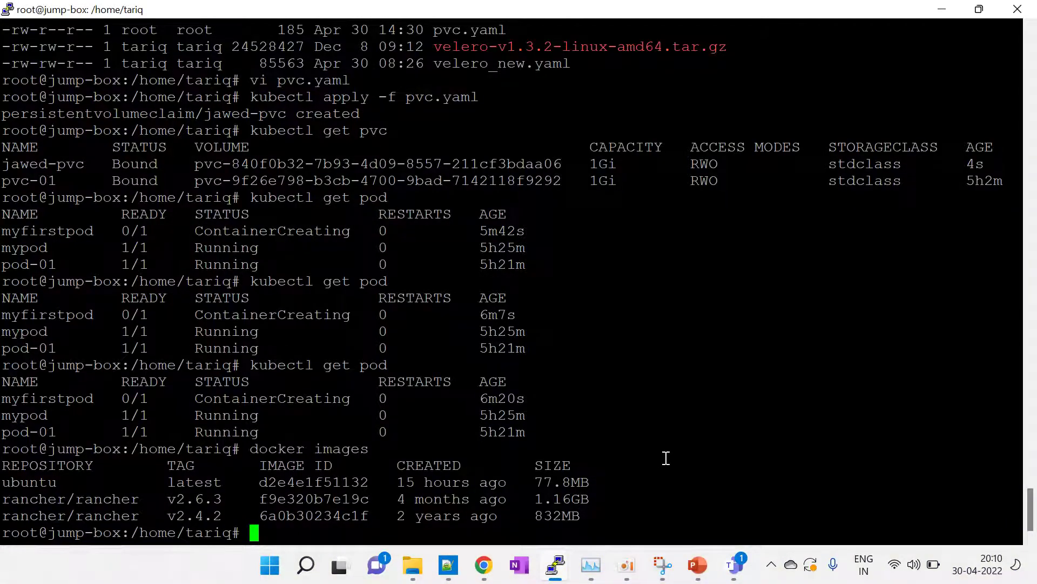
{"action": "type", "text": "docker pull nginx"}
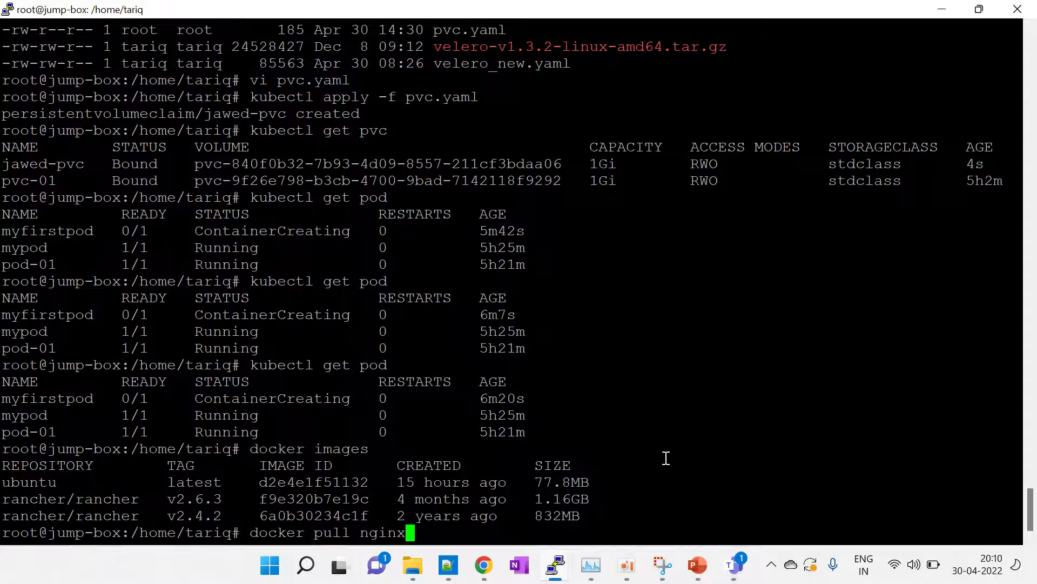
{"action": "key", "text": "Return"}
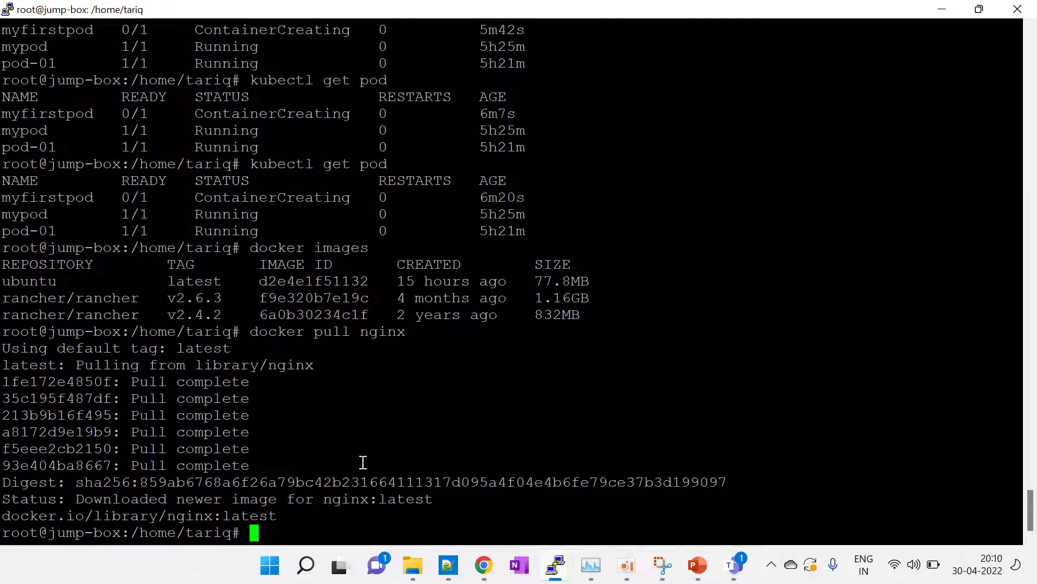
List the local Docker images with docker images and highlight the nginx entry
{"action": "type", "text": "docker ima"}
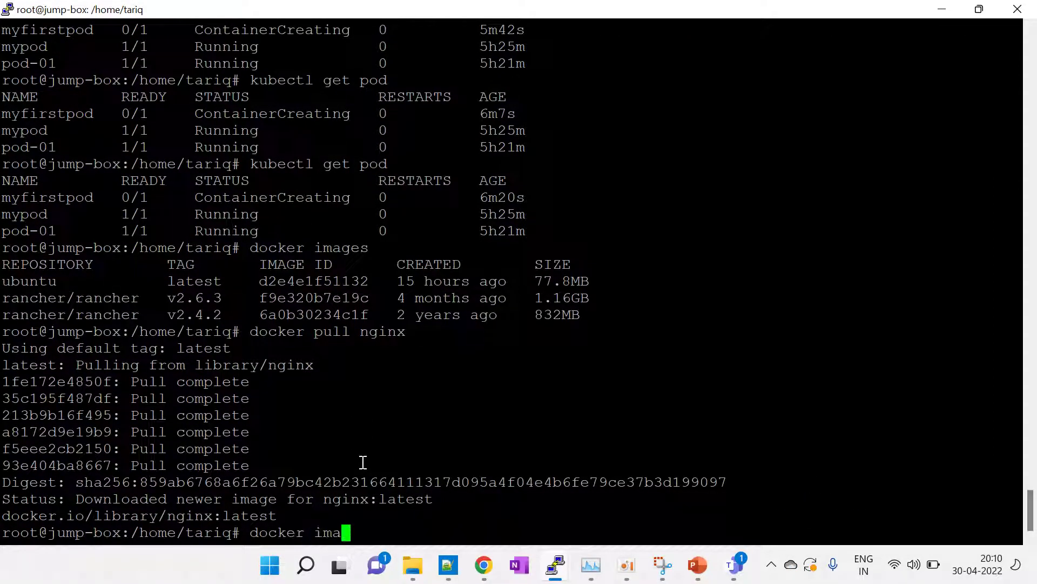
{"action": "type", "text": "ges"}
{"action": "key", "text": "Return"}
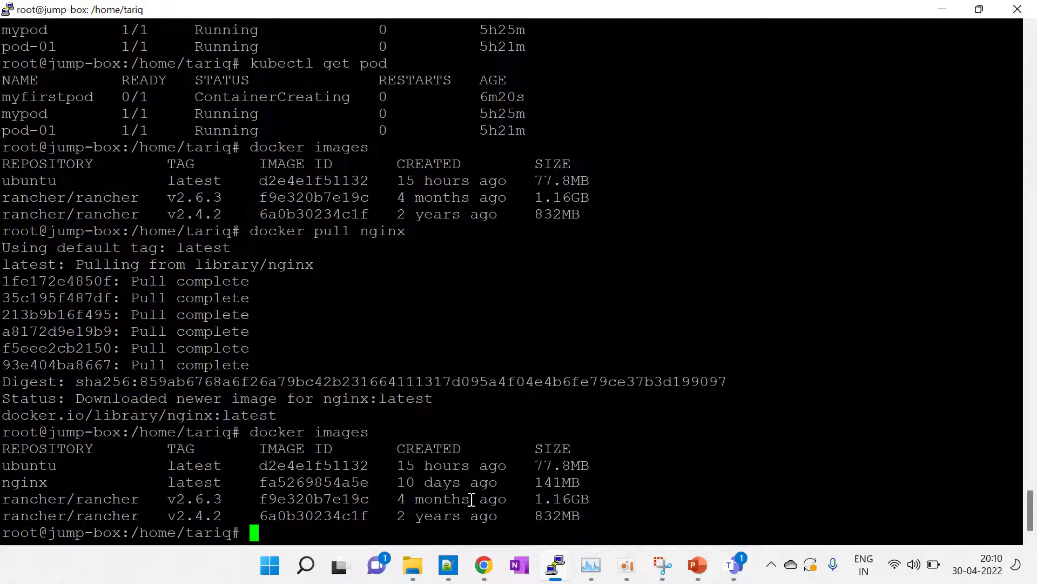
{"action": "left_click_drag", "start_coordinate": [592, 482], "coordinate": [2, 482]}
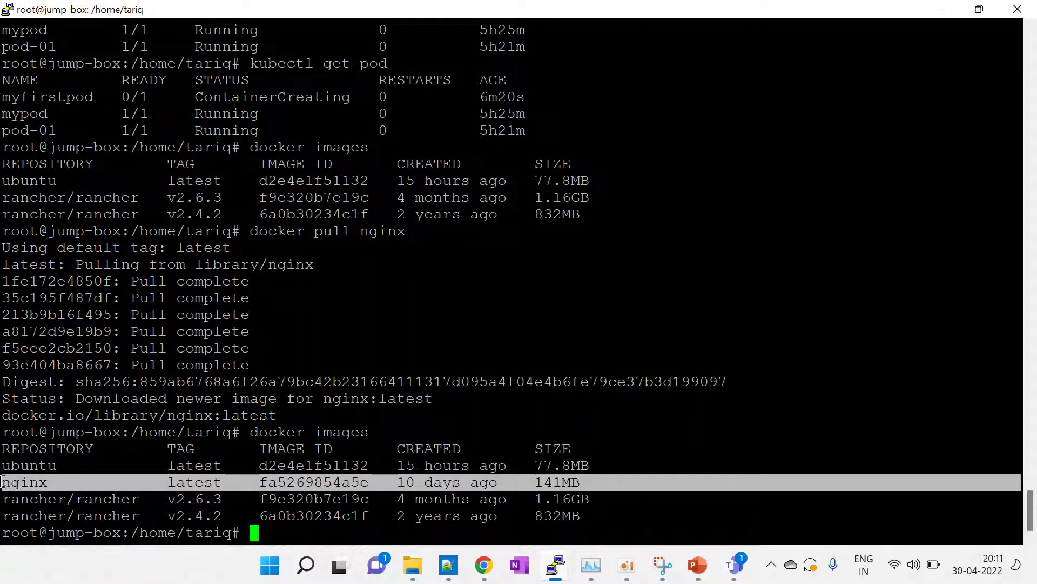
{"action": "left_click", "coordinate": [63, 482]}
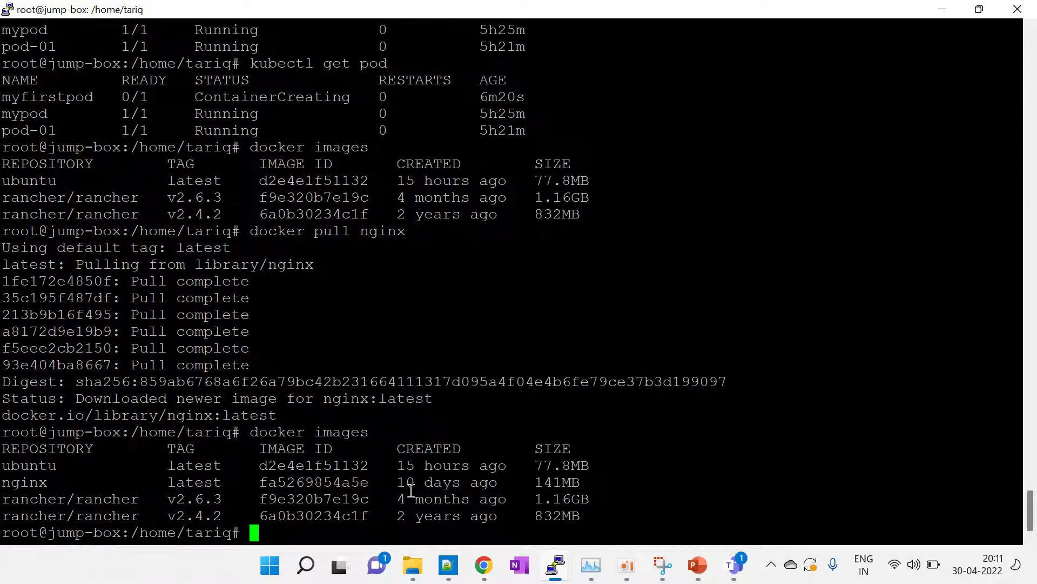
Check the imagerepoacr repositories in the Azure portal in Chrome, and open the "new 2" command notes in Notepad++
{"action": "left_click", "coordinate": [484, 565]}
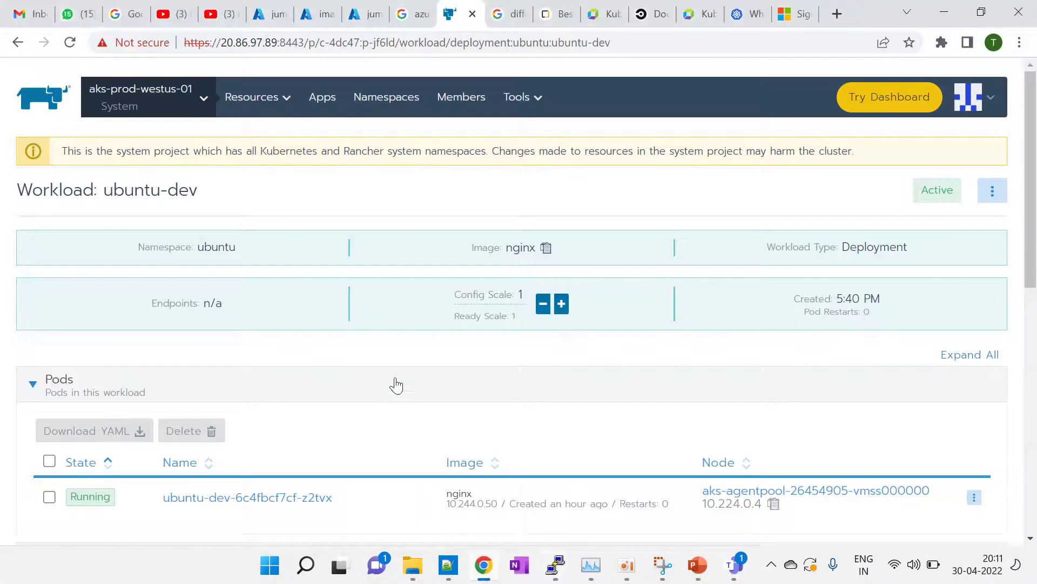
{"action": "left_click", "coordinate": [317, 13]}
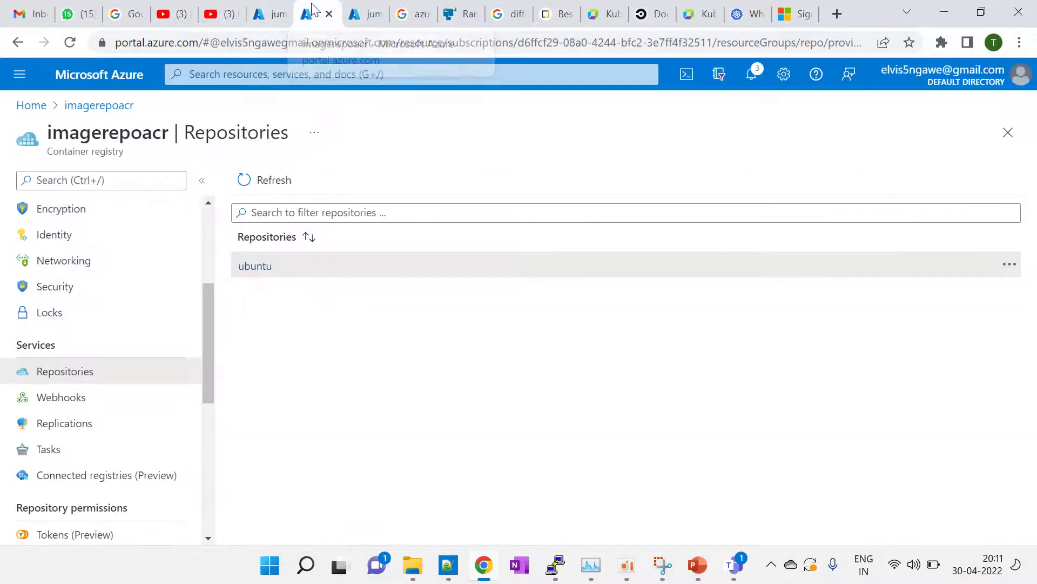
{"action": "left_click", "coordinate": [448, 566]}
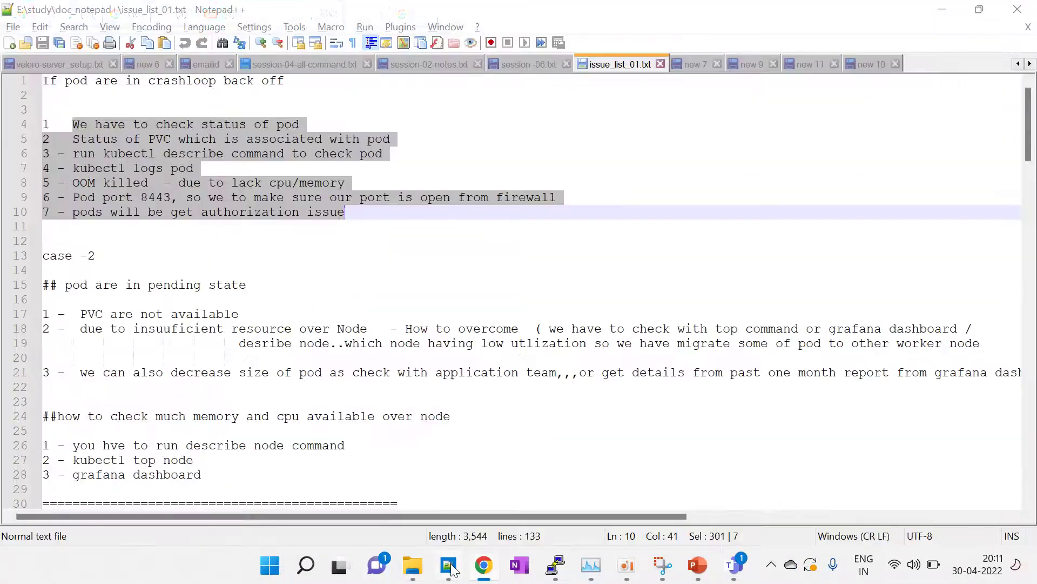
{"action": "left_click", "coordinate": [154, 61]}
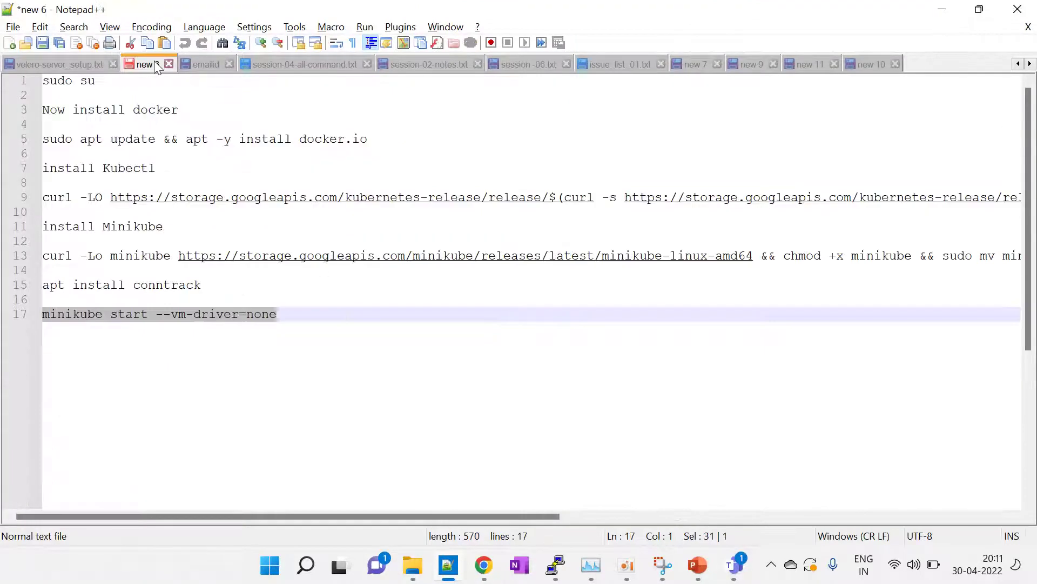
{"action": "left_click", "coordinate": [3, 64]}
{"action": "scroll", "coordinate": [4, 64], "scroll_direction": "up", "scroll_amount": 6}
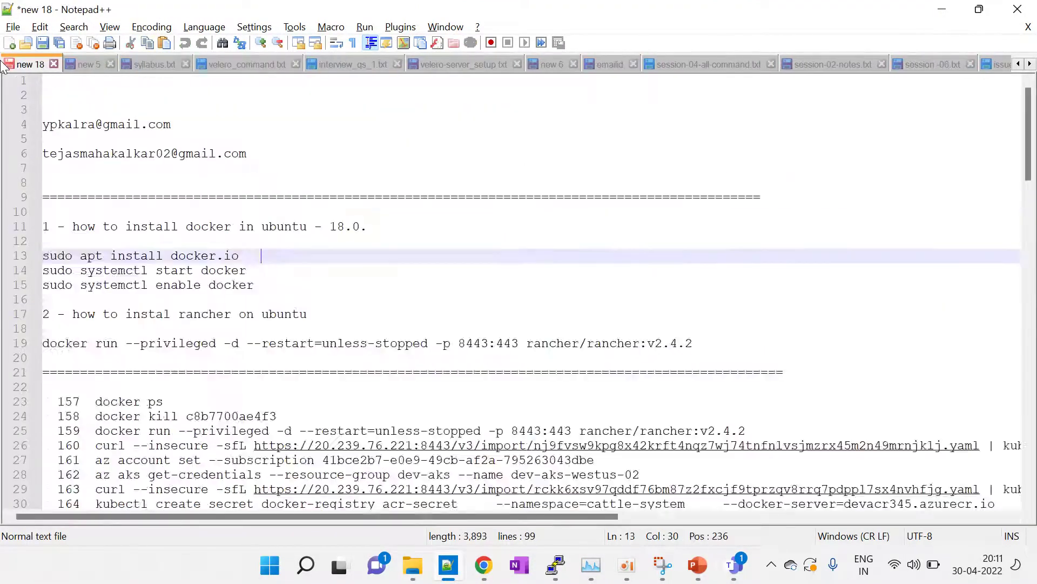
{"action": "scroll", "coordinate": [3, 65], "scroll_direction": "up", "scroll_amount": 2}
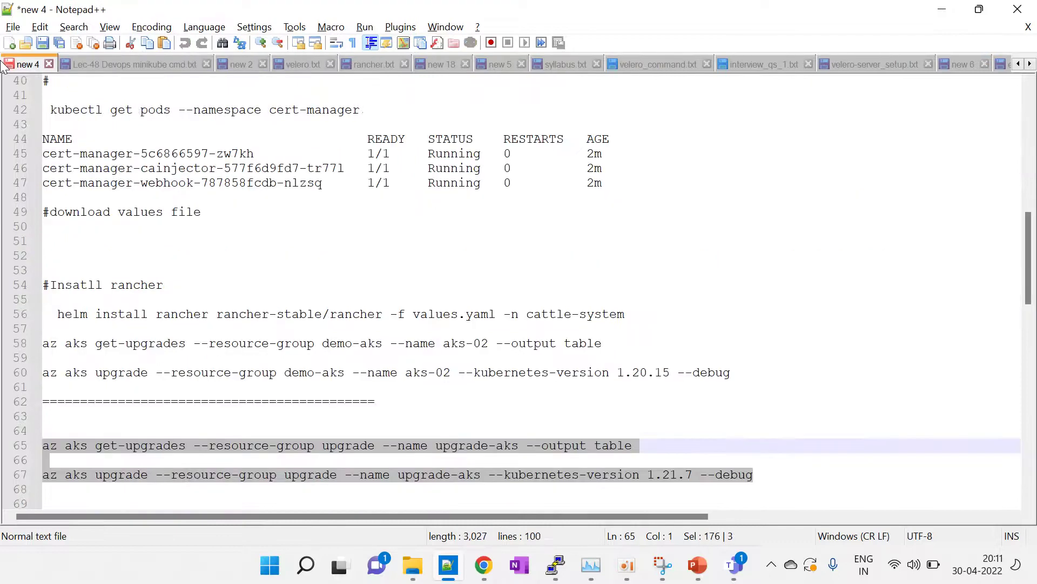
{"action": "left_click", "coordinate": [238, 65]}
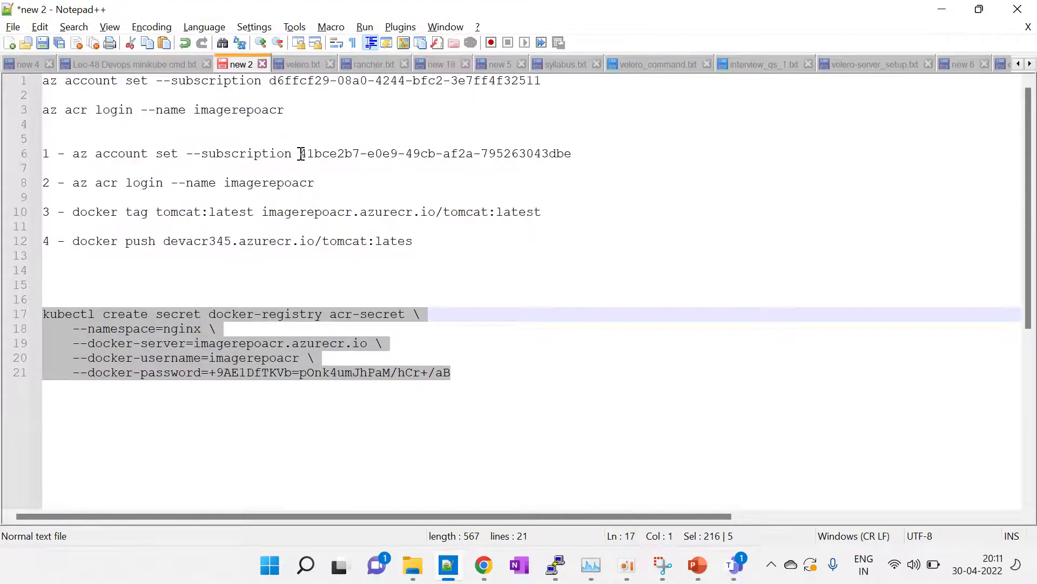
Copy the first az account set --subscription command from the notes and run it in the PuTTY terminal
{"action": "left_click_drag", "start_coordinate": [541, 80], "coordinate": [36, 87]}
{"action": "key", "text": "ctrl+c"}
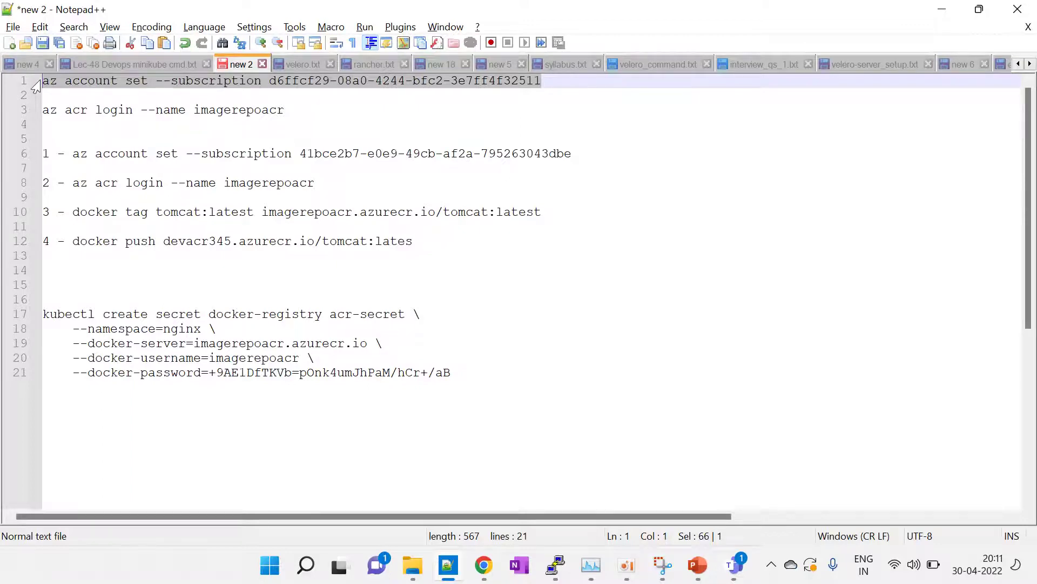
{"action": "mouse_move", "coordinate": [555, 565]}
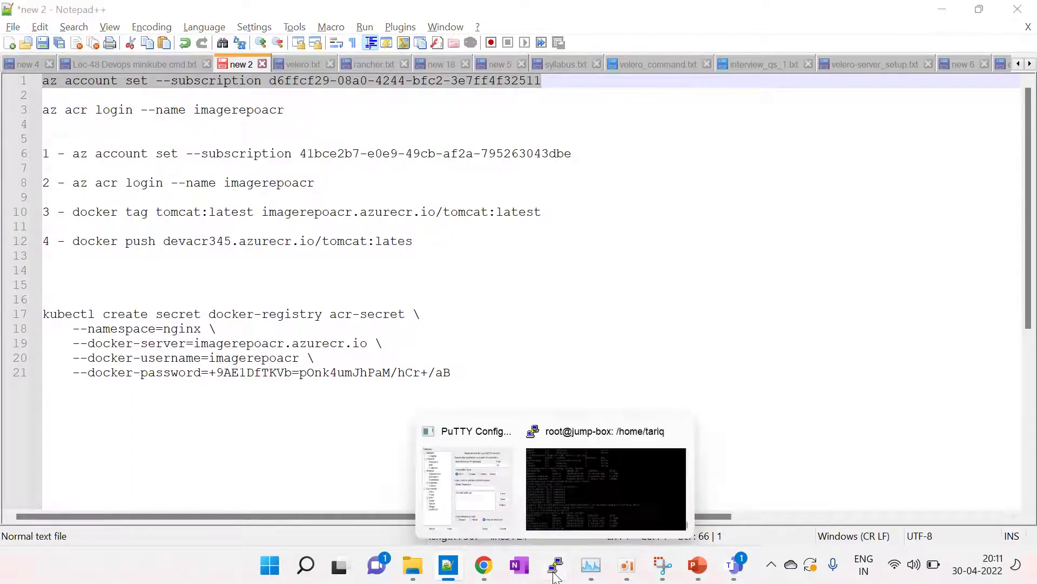
{"action": "left_click", "coordinate": [571, 472]}
{"action": "right_click", "coordinate": [572, 474]}
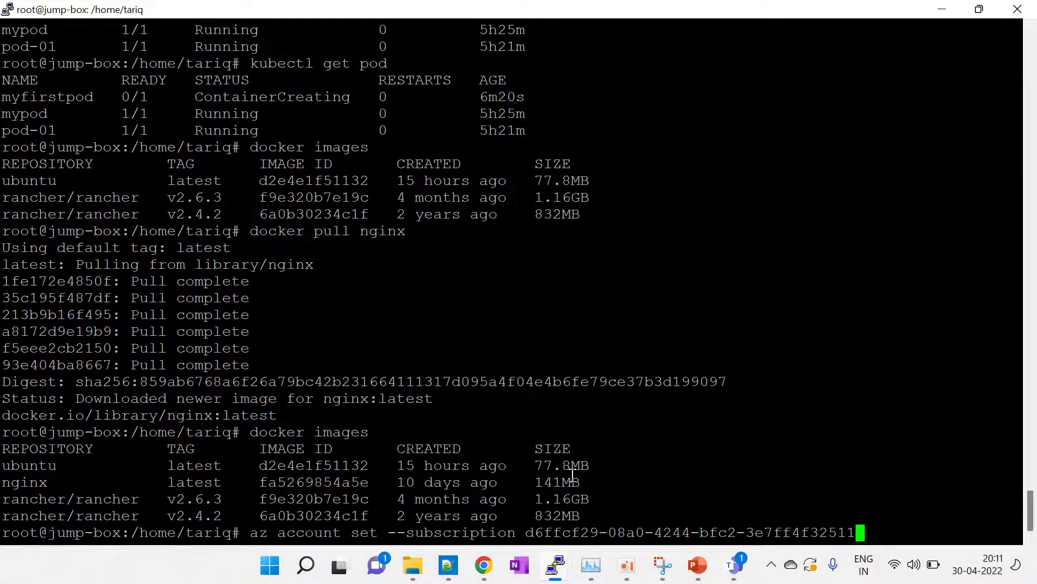
{"action": "key", "text": "Return"}
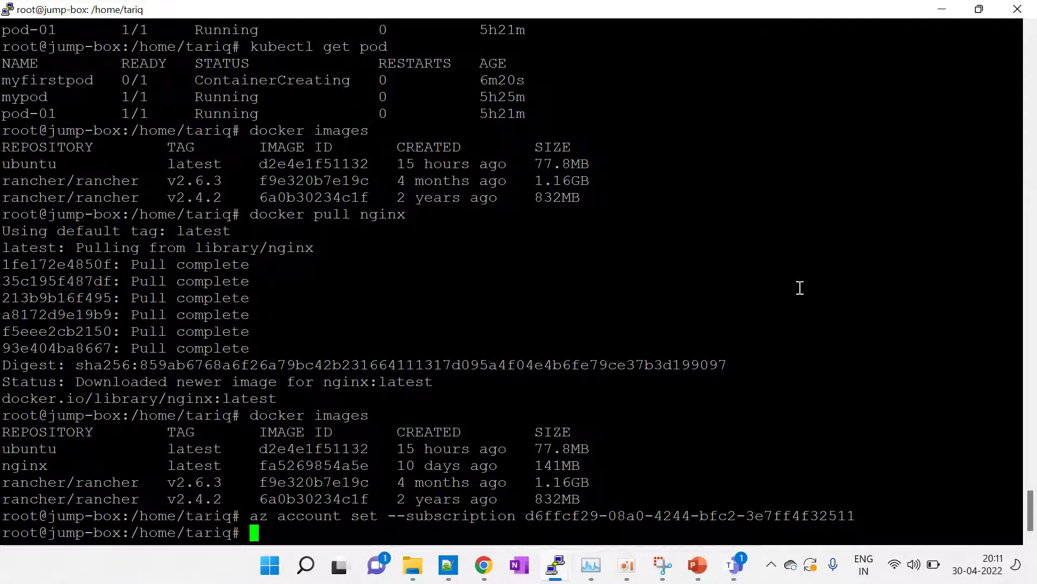
Compare the registry name imagerepoacr in the Notepad++ login command with the container registry's name in the Azure portal
{"action": "left_click", "coordinate": [942, 9]}
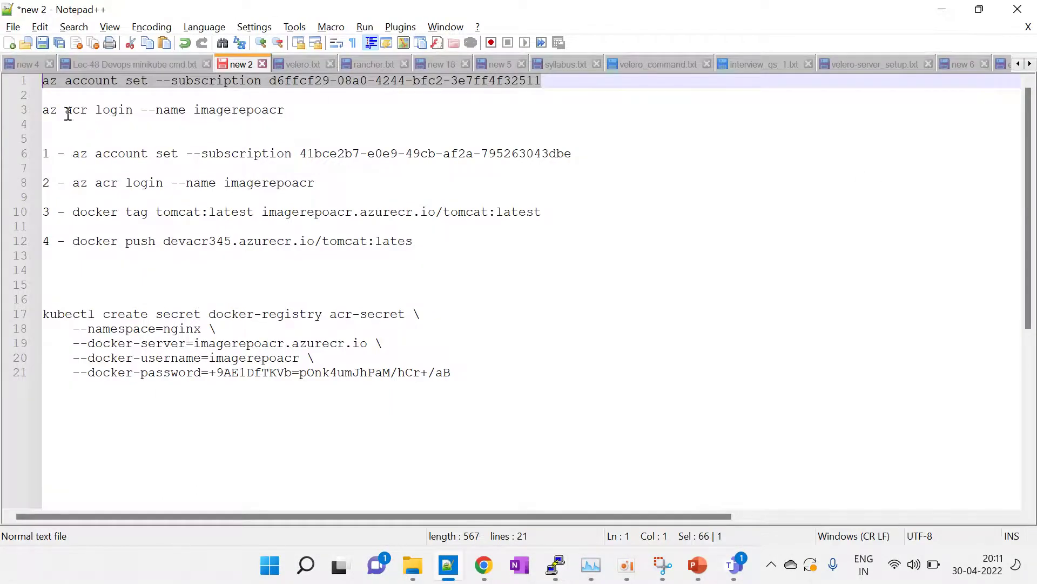
{"action": "left_click_drag", "start_coordinate": [290, 111], "coordinate": [81, 111]}
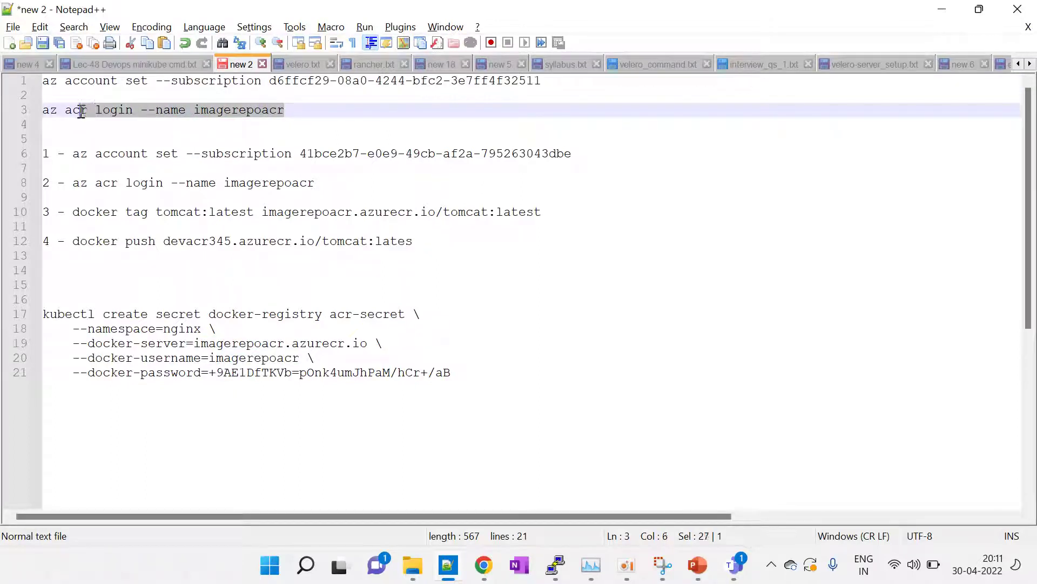
{"action": "left_click_drag", "start_coordinate": [298, 110], "coordinate": [198, 109]}
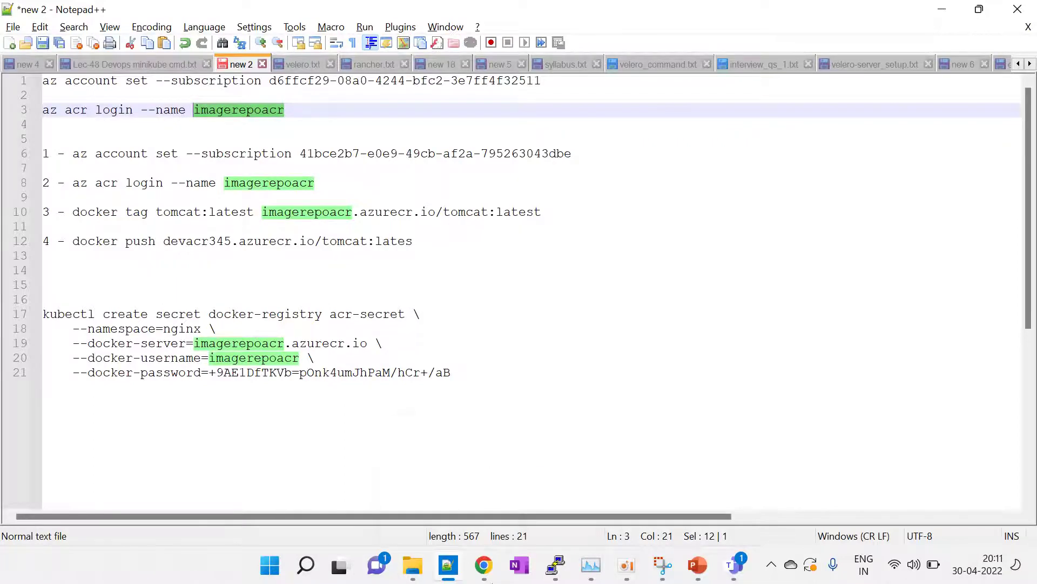
{"action": "mouse_move", "coordinate": [484, 565]}
{"action": "left_click", "coordinate": [469, 517]}
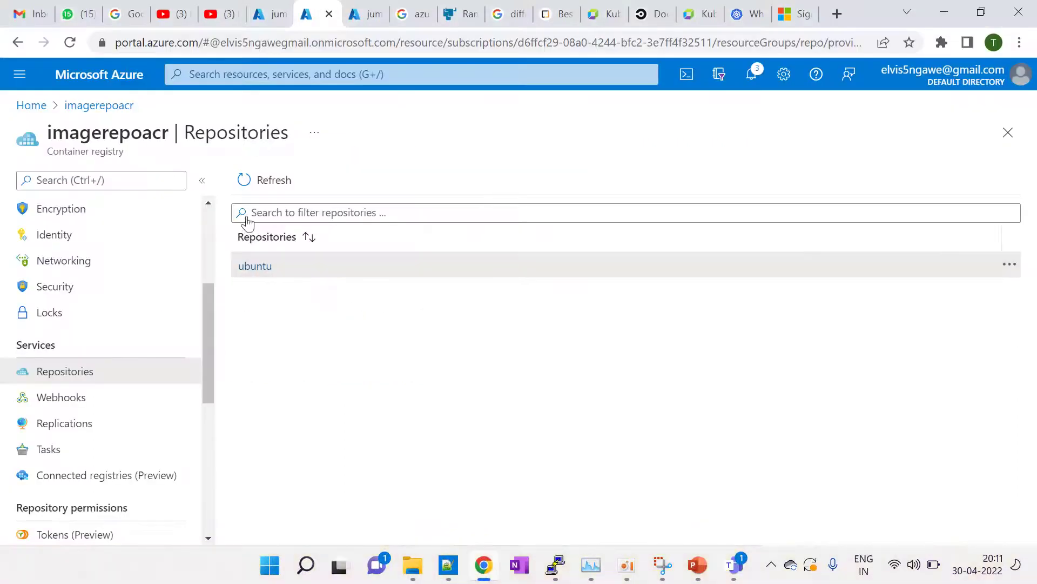
{"action": "left_click_drag", "start_coordinate": [171, 134], "coordinate": [49, 133]}
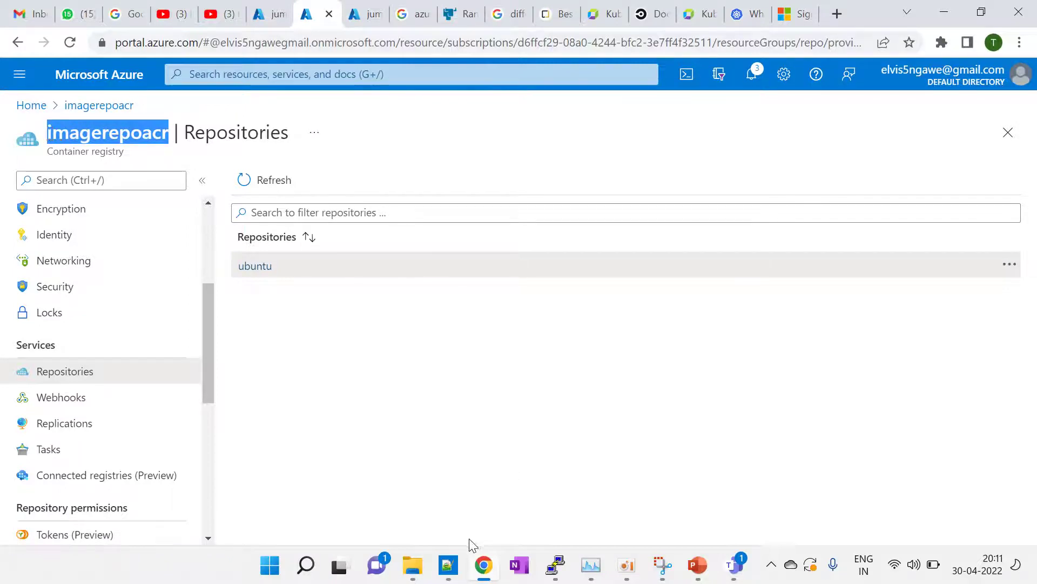
Copy az acr login --name imagerepoacr from the Notepad++ notes and run it in the PuTTY terminal
{"action": "mouse_move", "coordinate": [448, 566]}
{"action": "left_click", "coordinate": [419, 468]}
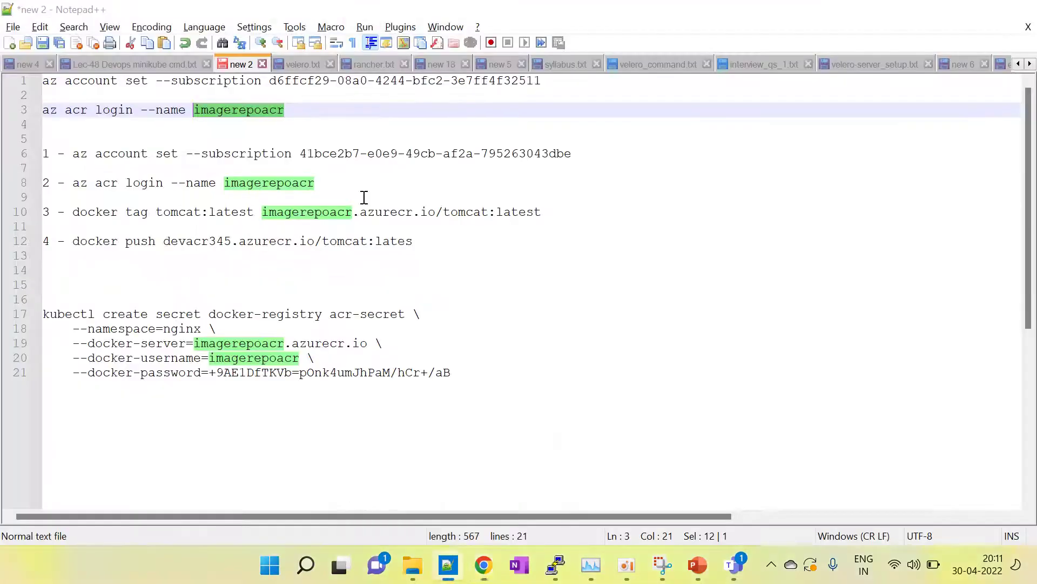
{"action": "left_click", "coordinate": [295, 110]}
{"action": "left_click_drag", "start_coordinate": [290, 111], "coordinate": [42, 111]}
{"action": "key", "text": "ctrl+c"}
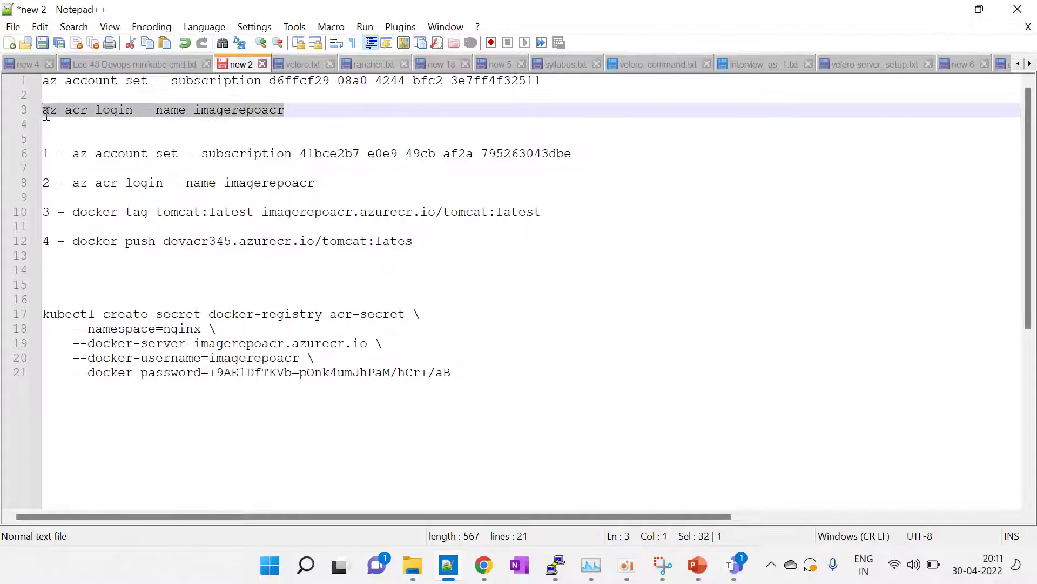
{"action": "mouse_move", "coordinate": [557, 564]}
{"action": "left_click", "coordinate": [587, 489]}
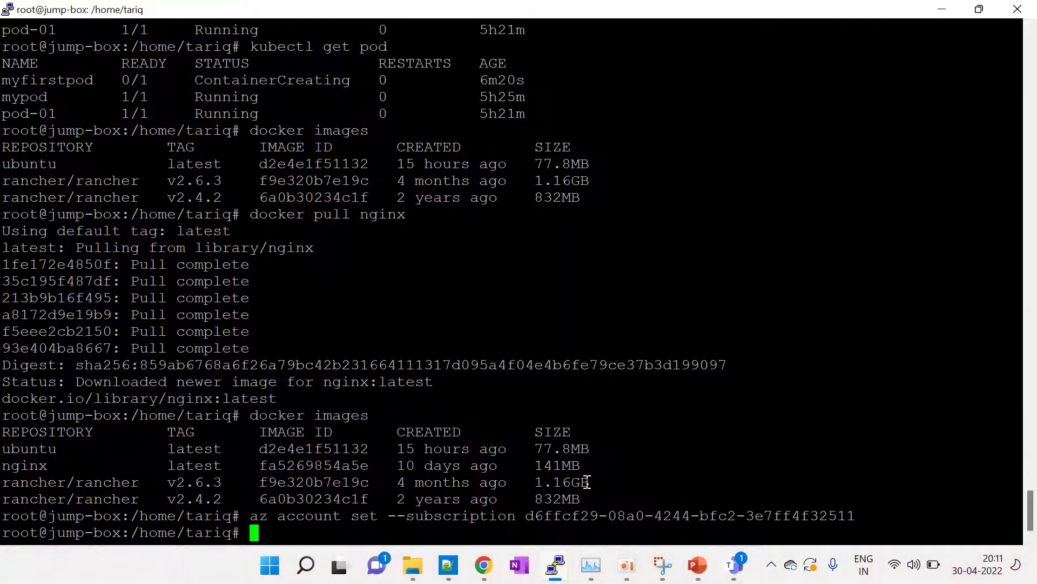
{"action": "right_click", "coordinate": [587, 481]}
{"action": "key", "text": "Return"}
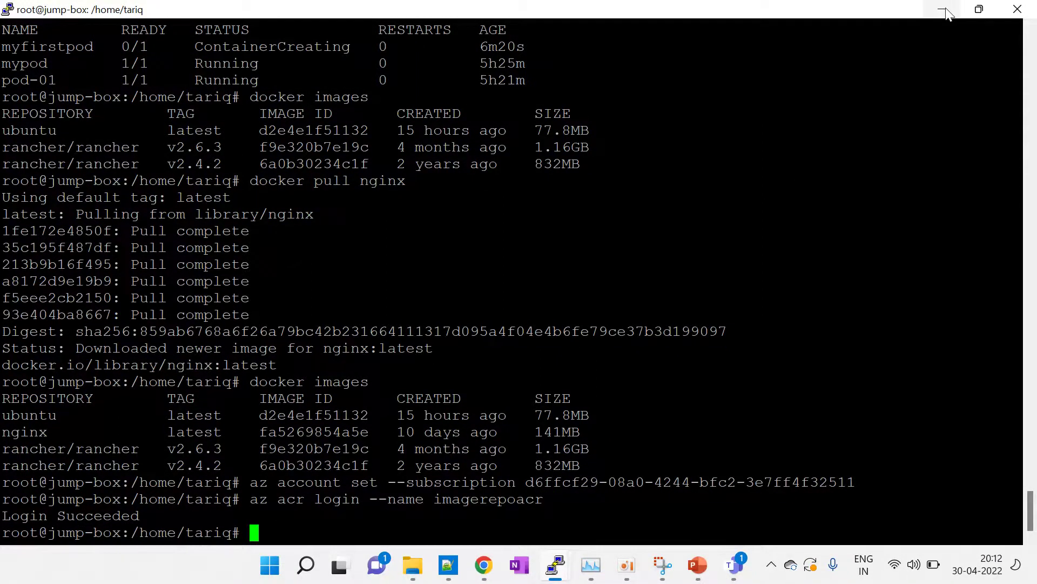
Copy docker tag tomcat:latest imagerepoacr.azurecr.io/tomcat:latest from the Notepad++ notes, and list the docker images in the PuTTY terminal
{"action": "key", "text": "alt+Tab"}
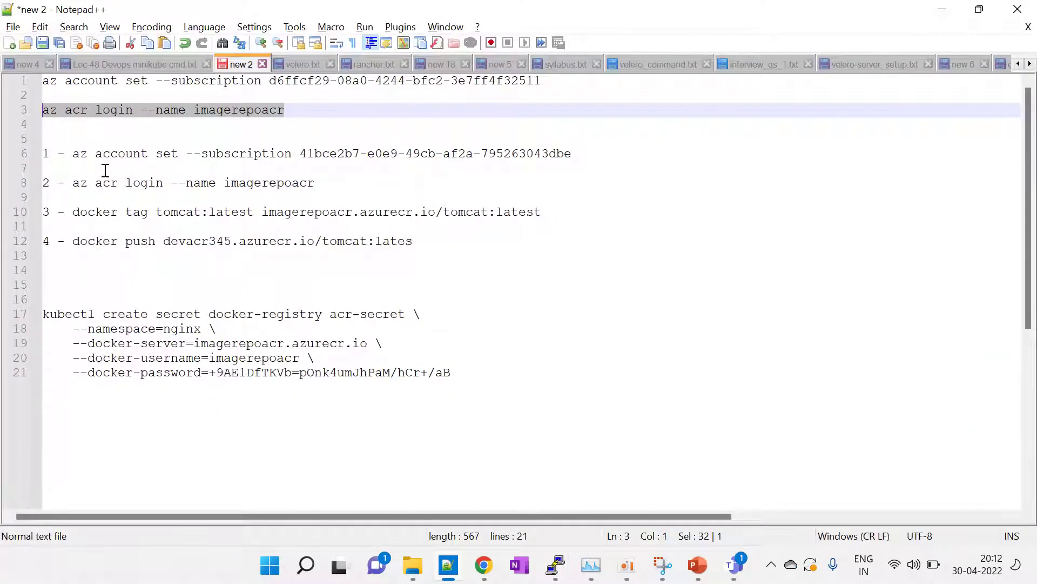
{"action": "left_click_drag", "start_coordinate": [73, 211], "coordinate": [542, 215]}
{"action": "key", "text": "ctrl+c"}
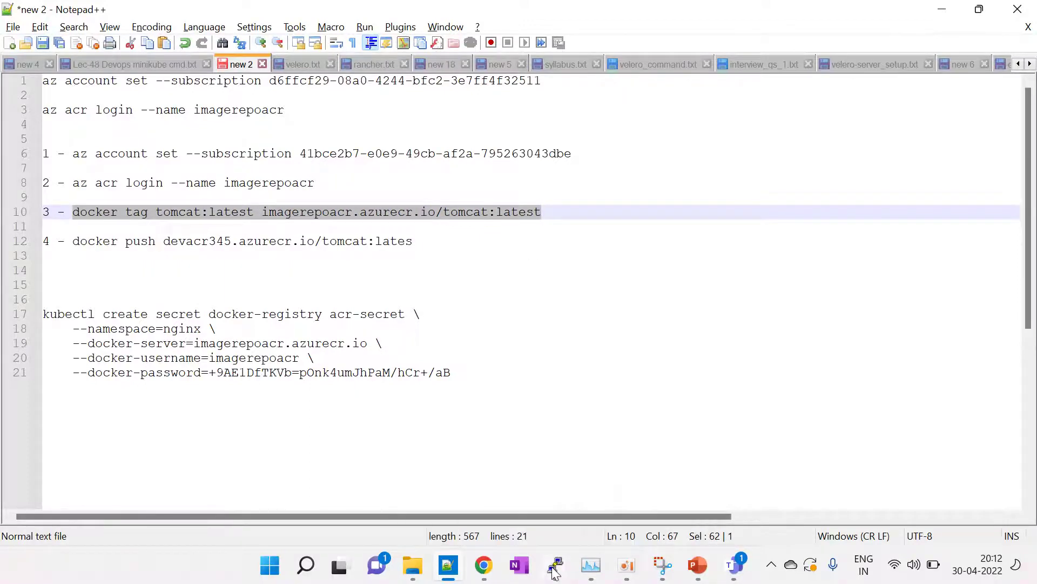
{"action": "mouse_move", "coordinate": [555, 565]}
{"action": "left_click", "coordinate": [589, 491]}
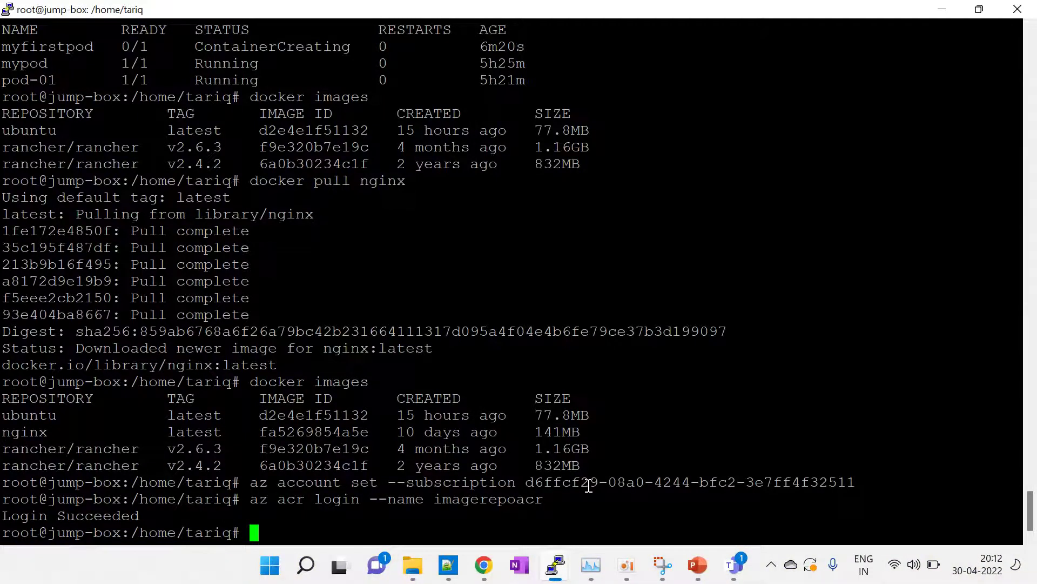
{"action": "type", "text": "docker images"}
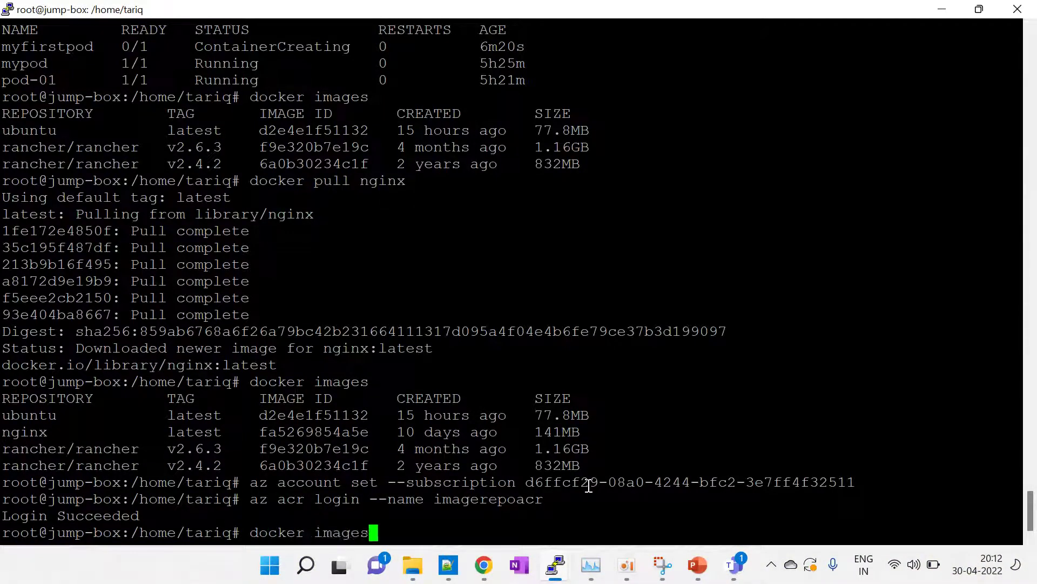
{"action": "key", "text": "Return"}
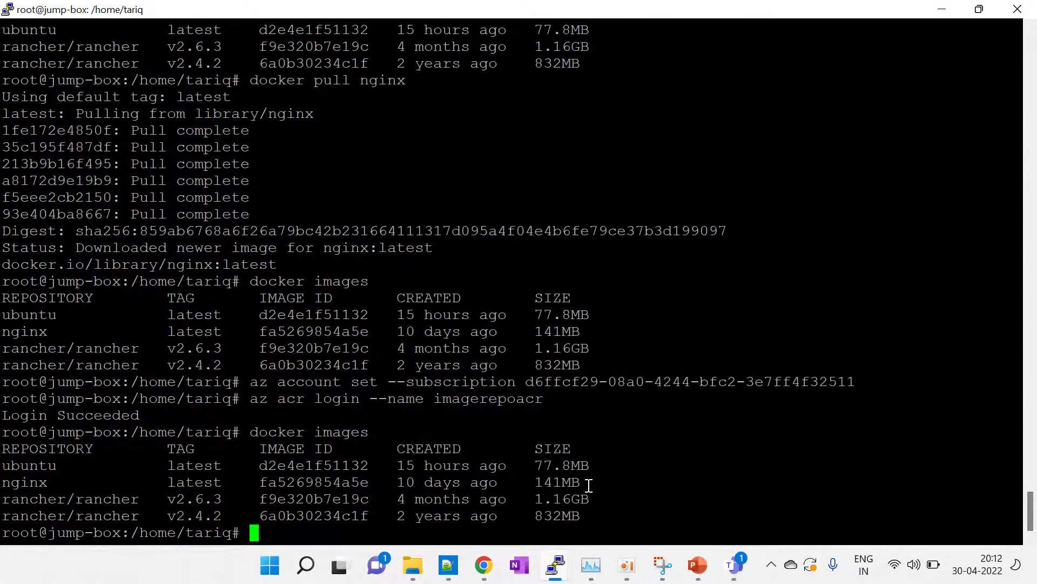
Paste the copied docker tag command at the prompt and replace tomcat with nginx in the registry target path
{"action": "right_click", "coordinate": [335, 533]}
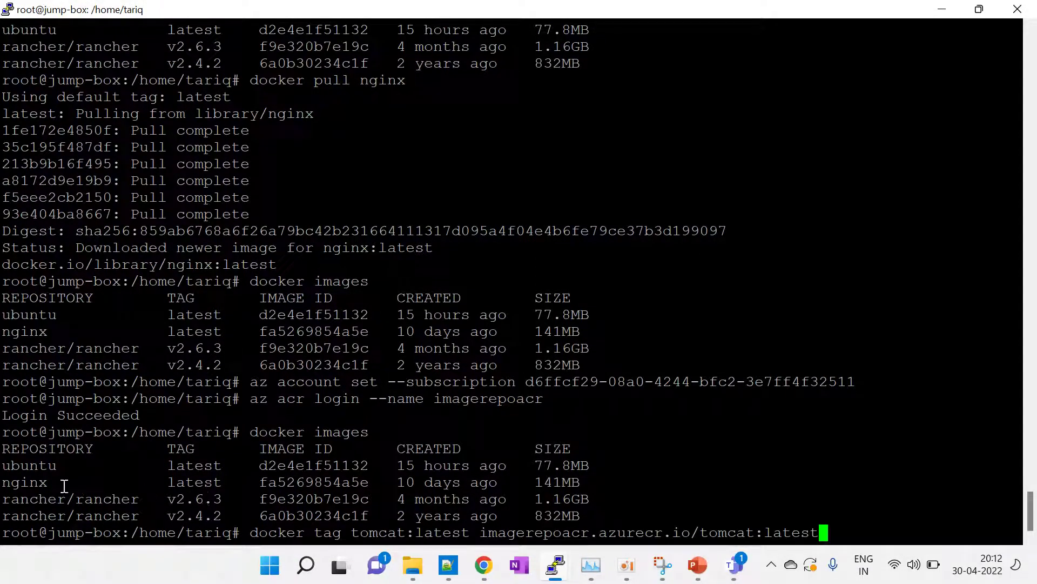
{"action": "left_click_drag", "start_coordinate": [47, 482], "coordinate": [2, 482]}
{"action": "key", "text": "ctrl+c"}
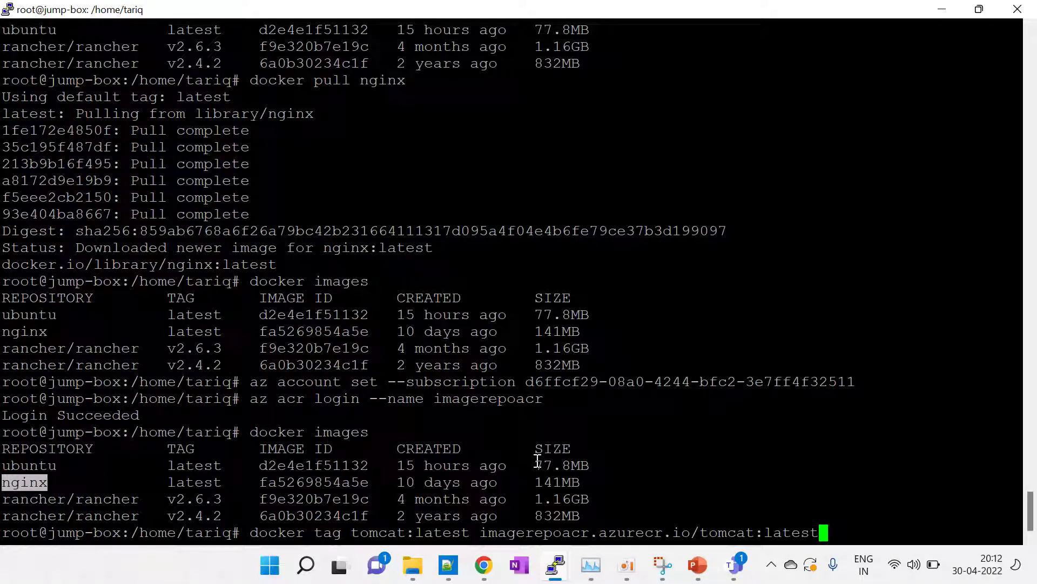
{"action": "key", "text": "Left"}
{"action": "key", "text": "Left"}
{"action": "key", "text": "Left"}
{"action": "key", "text": "Left"}
{"action": "key", "text": "Left"}
{"action": "key", "text": "Left"}
{"action": "key", "text": "Left"}
{"action": "key", "text": "Left"}
{"action": "key", "text": "Right"}
{"action": "key", "text": "BackSpace"}
{"action": "key", "text": "BackSpace"}
{"action": "key", "text": "BackSpace"}
{"action": "key", "text": "BackSpace"}
{"action": "key", "text": "BackSpace"}
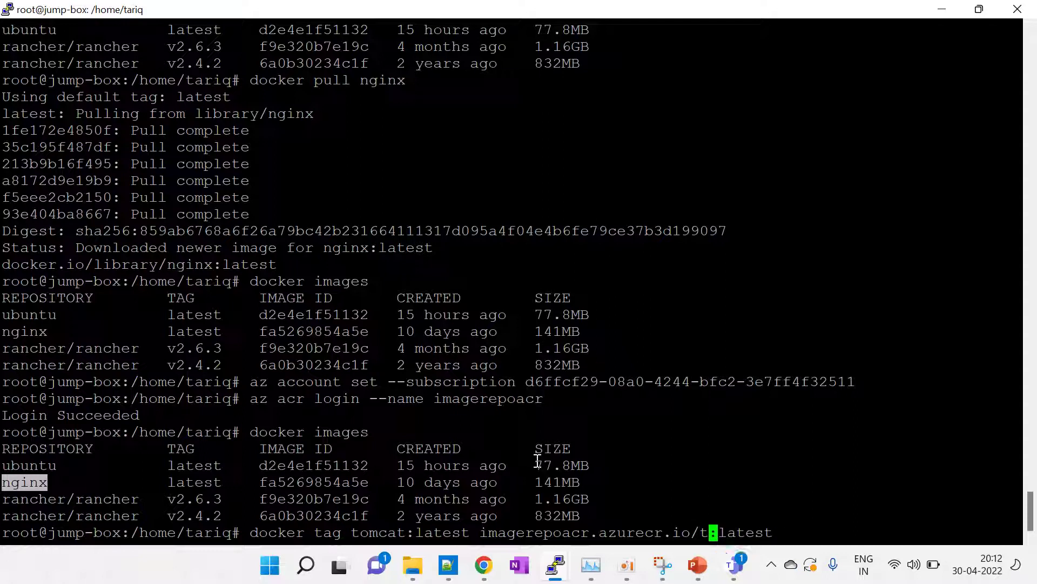
{"action": "key", "text": "BackSpace"}
{"action": "type", "text": "nginx"}
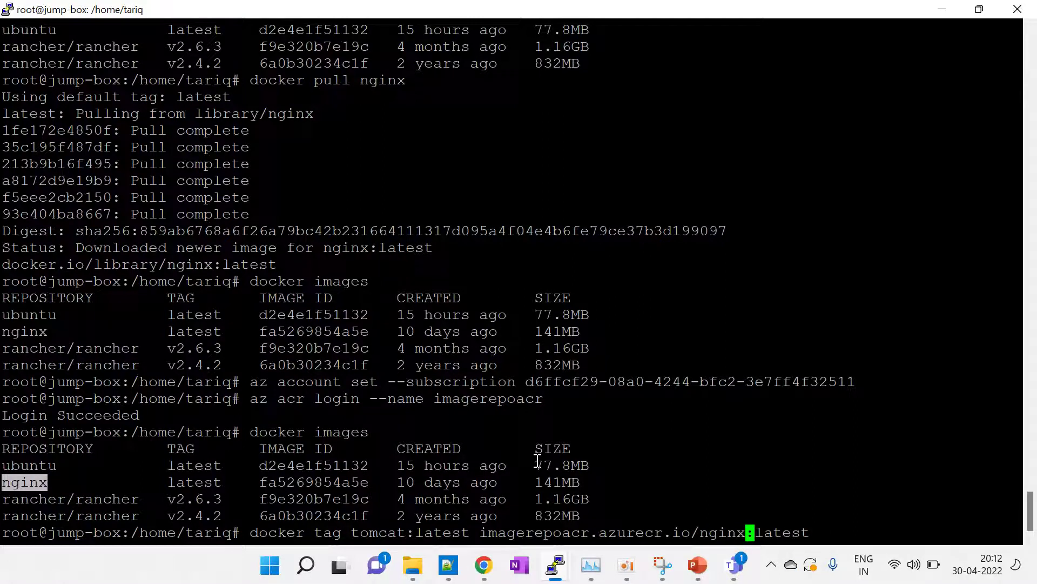
Replace the source image name tomcat with nginx in the docker tag command
{"action": "key", "text": "Left"}
{"action": "key", "text": "Left"}
{"action": "key", "text": "Left"}
{"action": "key", "text": "Left"}
{"action": "key", "text": "Left"}
{"action": "key", "text": "Left"}
{"action": "key", "text": "Left"}
{"action": "key", "text": "Left"}
{"action": "key", "text": "Left"}
{"action": "key", "text": "Left"}
{"action": "key", "text": "Left"}
{"action": "key", "text": "Left"}
{"action": "key", "text": "Left"}
{"action": "key", "text": "Left"}
{"action": "key", "text": "Left"}
{"action": "key", "text": "Left"}
{"action": "key", "text": "Left"}
{"action": "key", "text": "Left"}
{"action": "key", "text": "Left"}
{"action": "key", "text": "Left"}
{"action": "key", "text": "Left"}
{"action": "key", "text": "Left"}
{"action": "key", "text": "Left"}
{"action": "key", "text": "Left"}
{"action": "key", "text": "Left"}
{"action": "key", "text": "Left"}
{"action": "key", "text": "Left"}
{"action": "key", "text": "BackSpace"}
{"action": "key", "text": "BackSpace"}
{"action": "key", "text": "BackSpace"}
{"action": "key", "text": "BackSpace"}
{"action": "key", "text": "BackSpace"}
{"action": "key", "text": "BackSpace"}
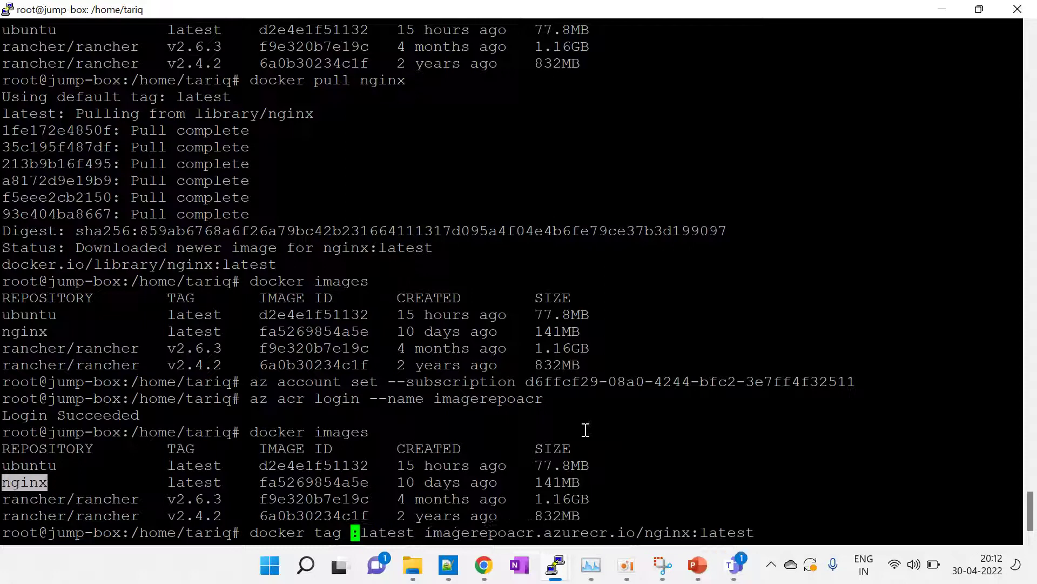
{"action": "right_click", "coordinate": [586, 430]}
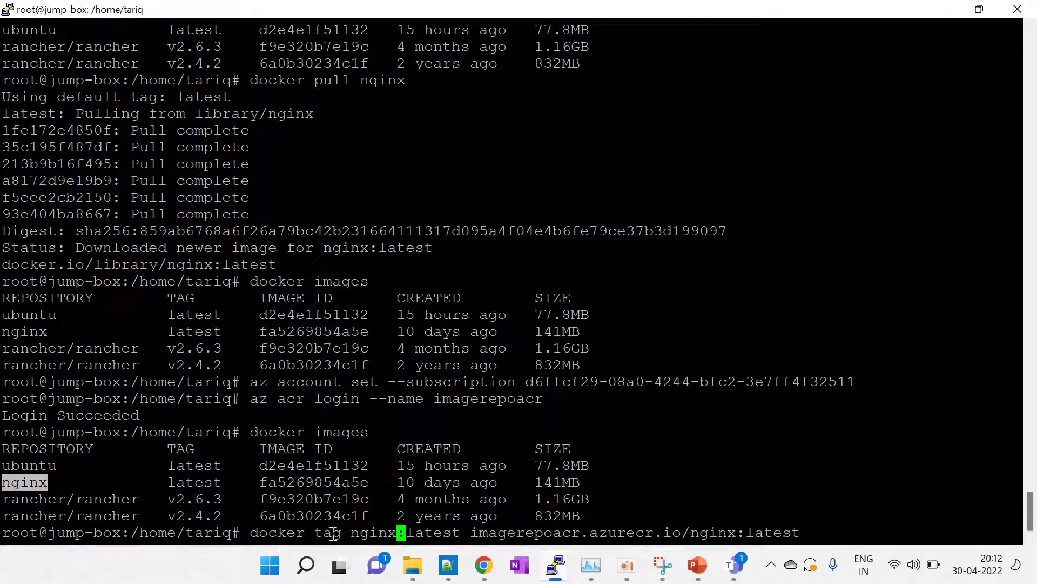
Review the source and target names, and run docker tag nginx:latest imagerepoacr.azurecr.io/nginx:latest
{"action": "left_click_drag", "start_coordinate": [350, 533], "coordinate": [453, 532]}
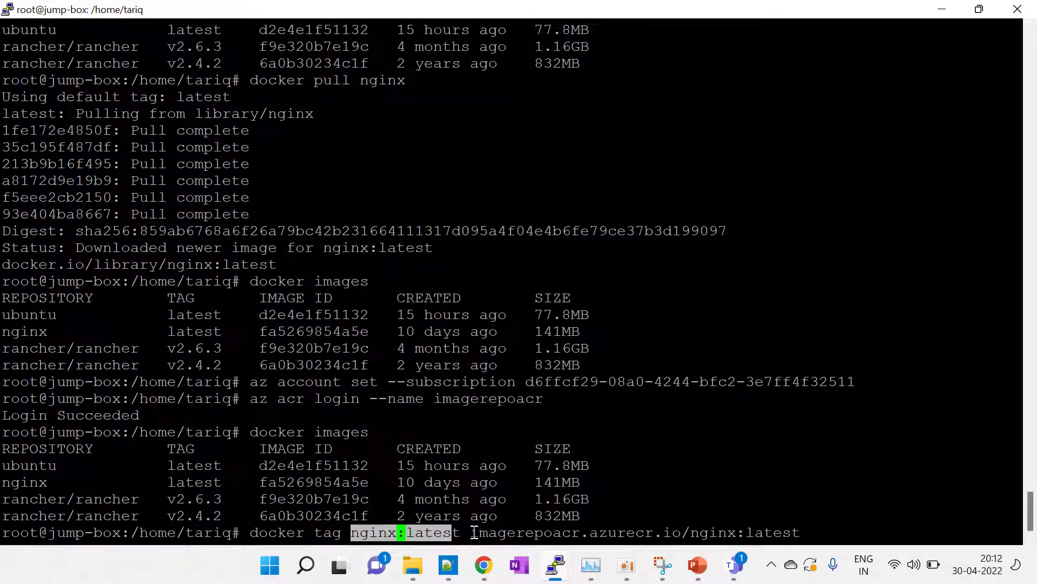
{"action": "left_click_drag", "start_coordinate": [474, 533], "coordinate": [793, 533]}
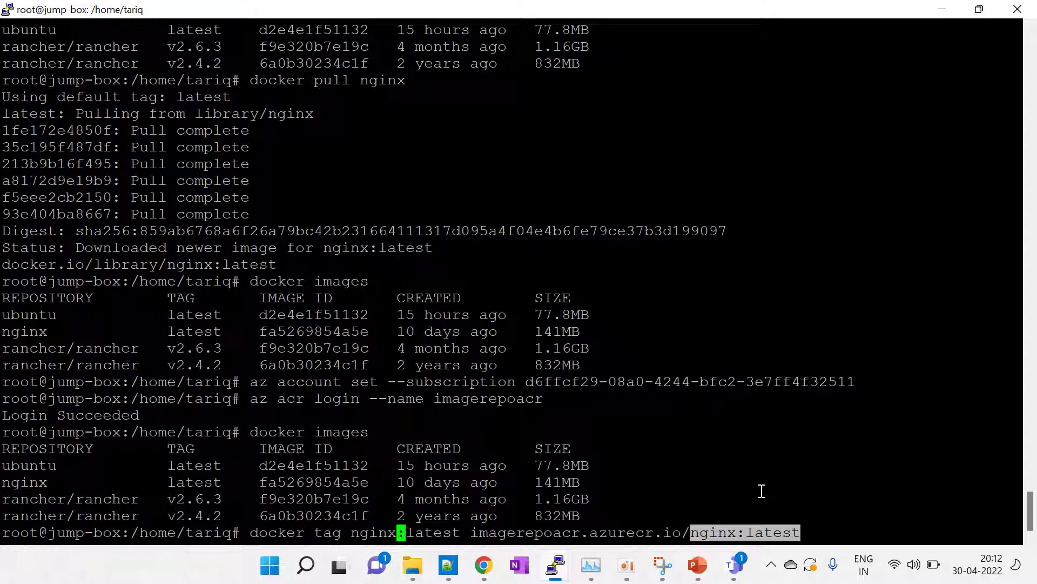
{"action": "key", "text": "Return"}
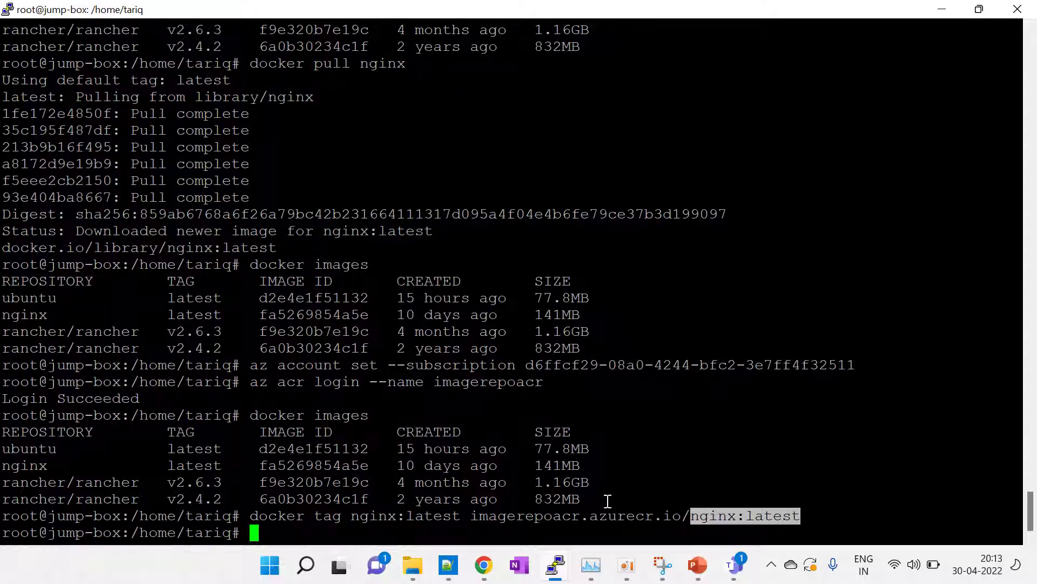
Run docker images and check the registry prefix on the newly tagged nginx entry
{"action": "left_click", "coordinate": [542, 524]}
{"action": "type", "text": "docker"}
{"action": "type", "text": "ima"}
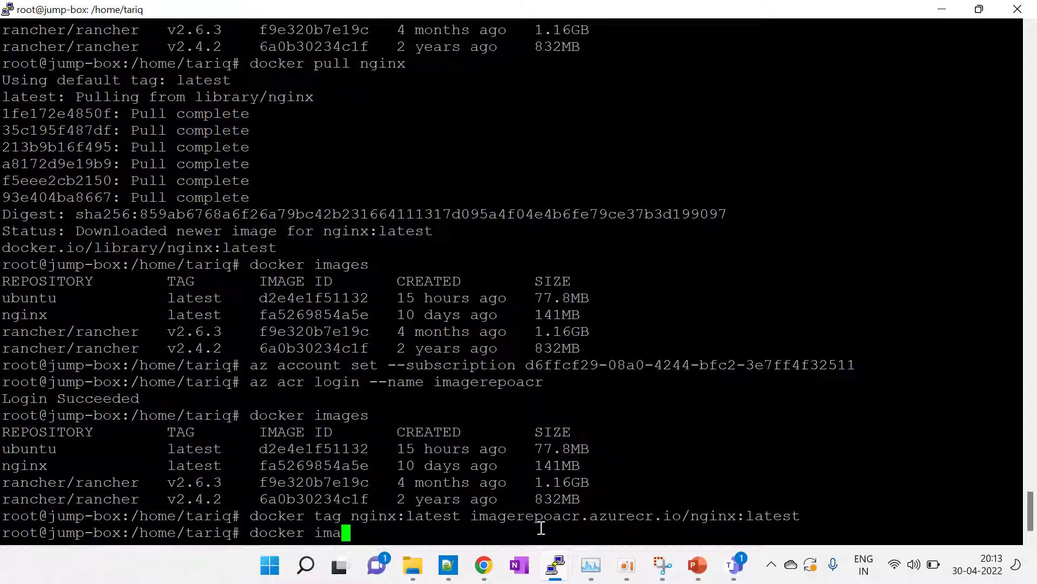
{"action": "type", "text": "ges"}
{"action": "key", "text": "Return"}
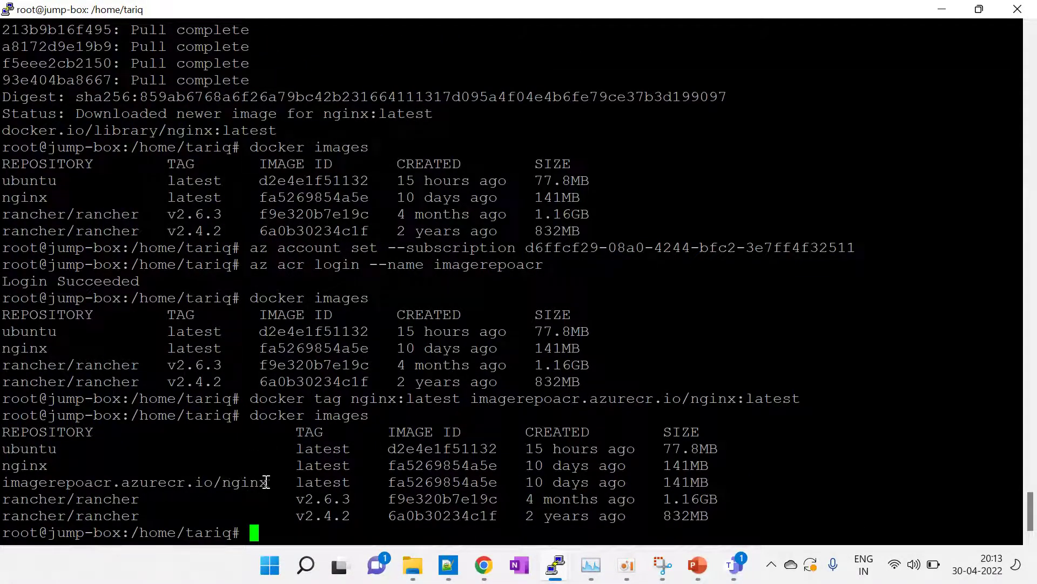
{"action": "left_click_drag", "start_coordinate": [268, 481], "coordinate": [9, 482]}
{"action": "left_click", "coordinate": [42, 485]}
{"action": "left_click_drag", "start_coordinate": [207, 483], "coordinate": [10, 482]}
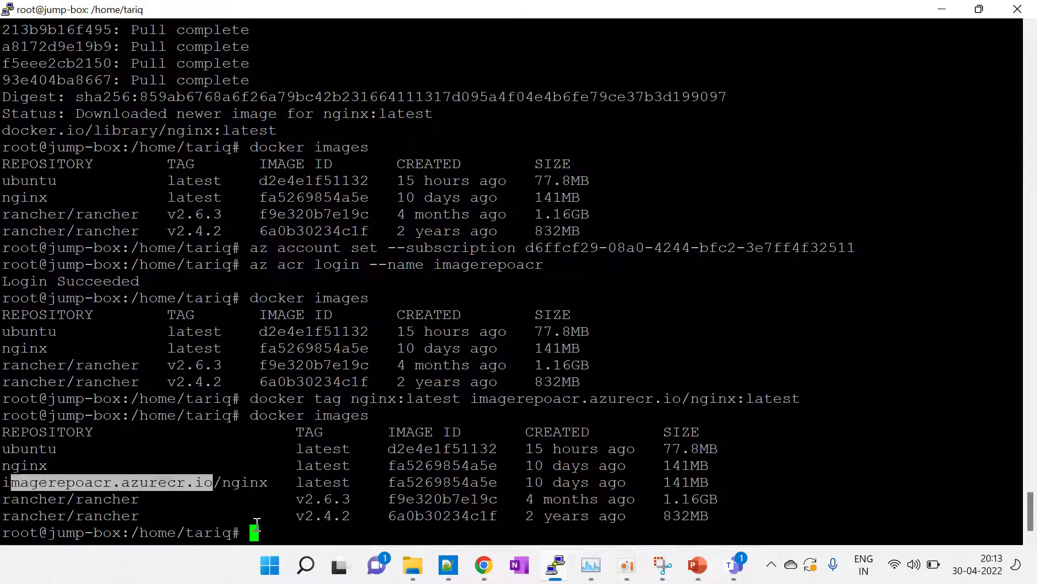
Push the tagged image with docker push imagerepoacr.azurecr.io/nginx:latest, reusing the target path from the tag command
{"action": "left_click", "coordinate": [283, 535]}
{"action": "type", "text": "docke"}
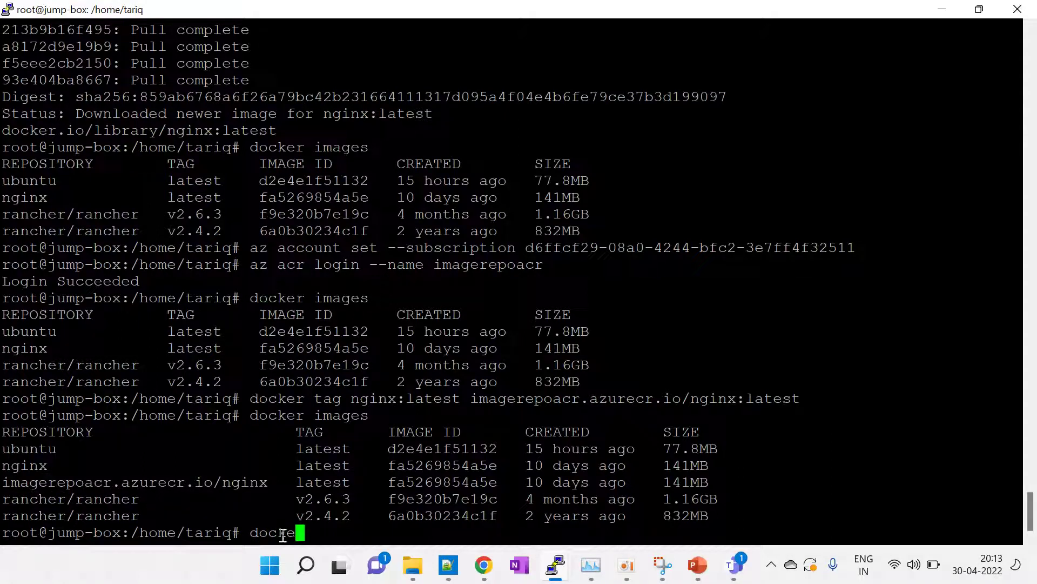
{"action": "type", "text": "r push"}
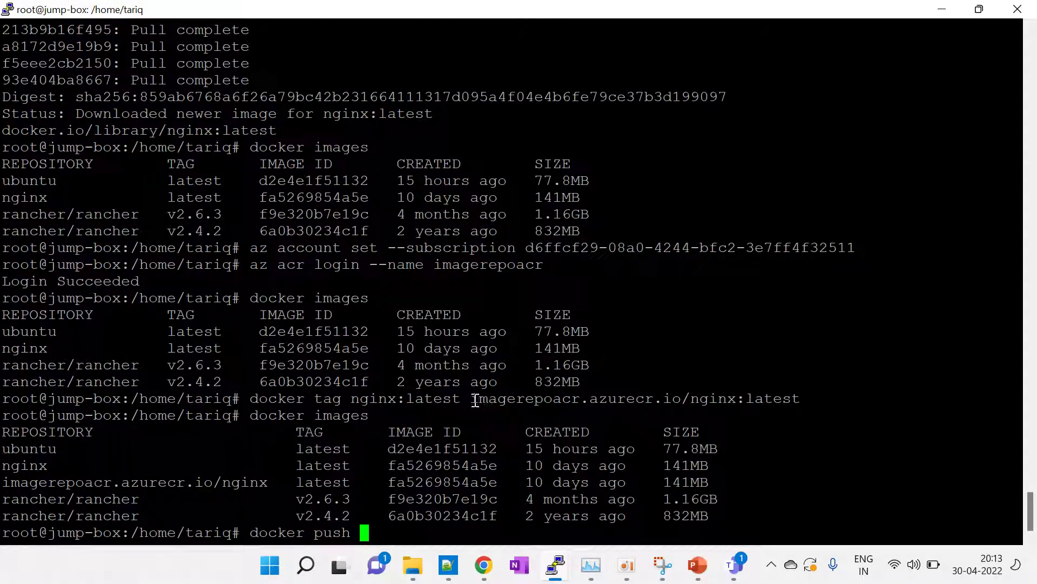
{"action": "left_click_drag", "start_coordinate": [475, 400], "coordinate": [795, 396]}
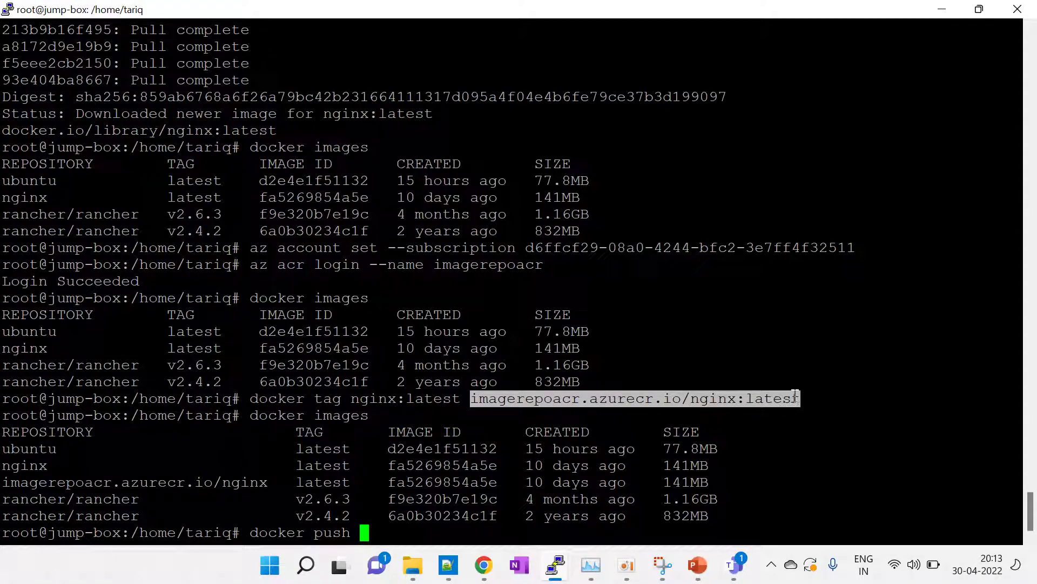
{"action": "right_click", "coordinate": [795, 397]}
{"action": "key", "text": "Return"}
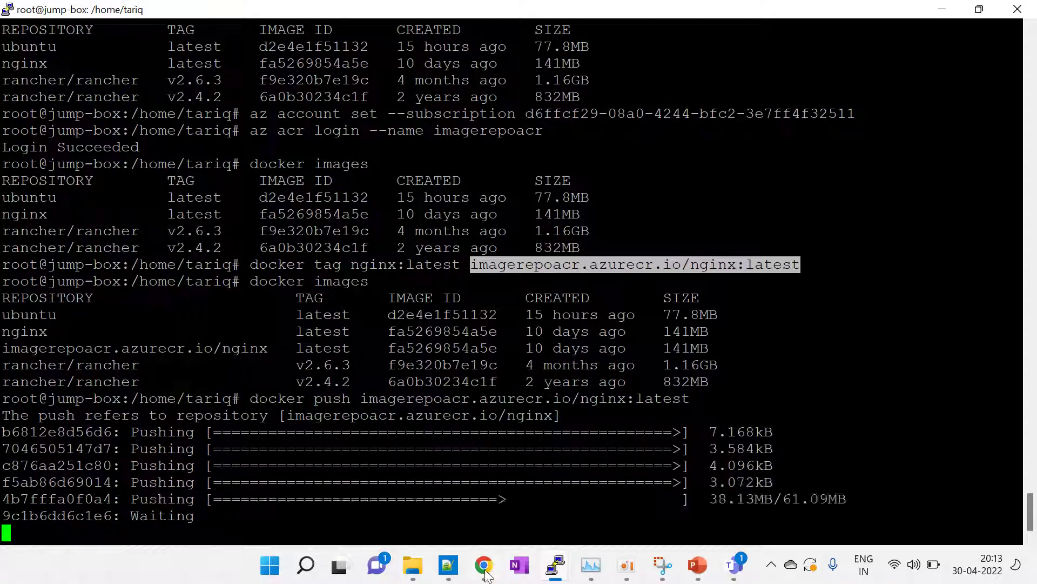
Switch to the Azure portal in Chrome, refresh the imagerepoacr repositories, and open the nginx repository's latest tag
{"action": "left_click", "coordinate": [785, 335]}
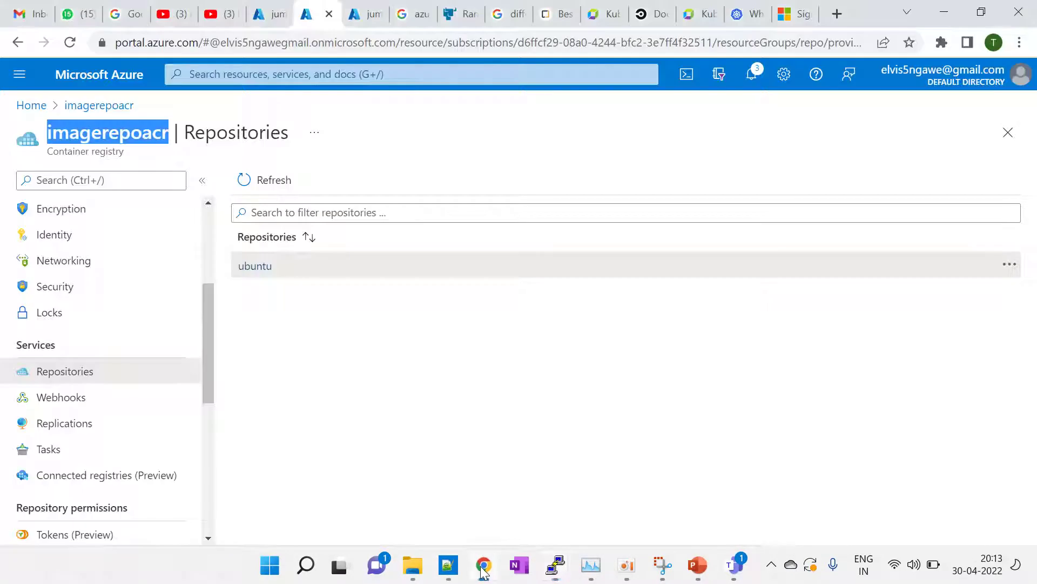
{"action": "left_click", "coordinate": [483, 565]}
{"action": "left_click", "coordinate": [247, 186]}
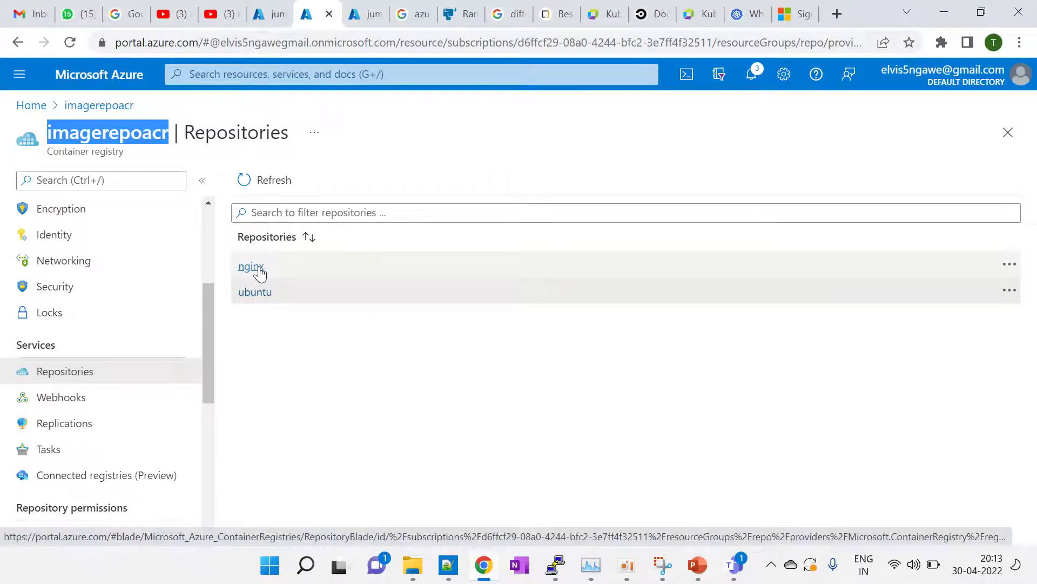
{"action": "left_click", "coordinate": [259, 269]}
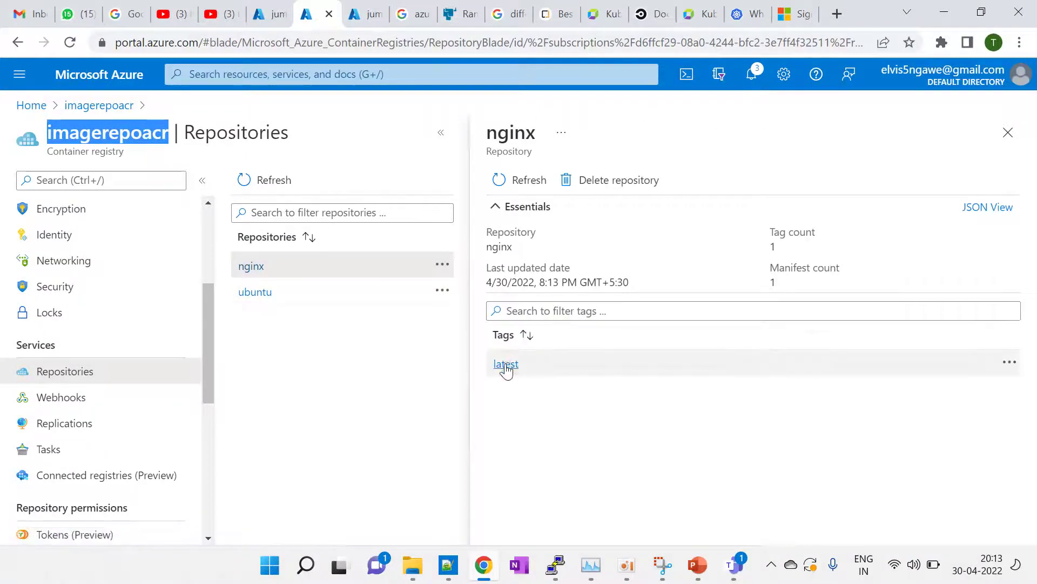
{"action": "left_click", "coordinate": [506, 365]}
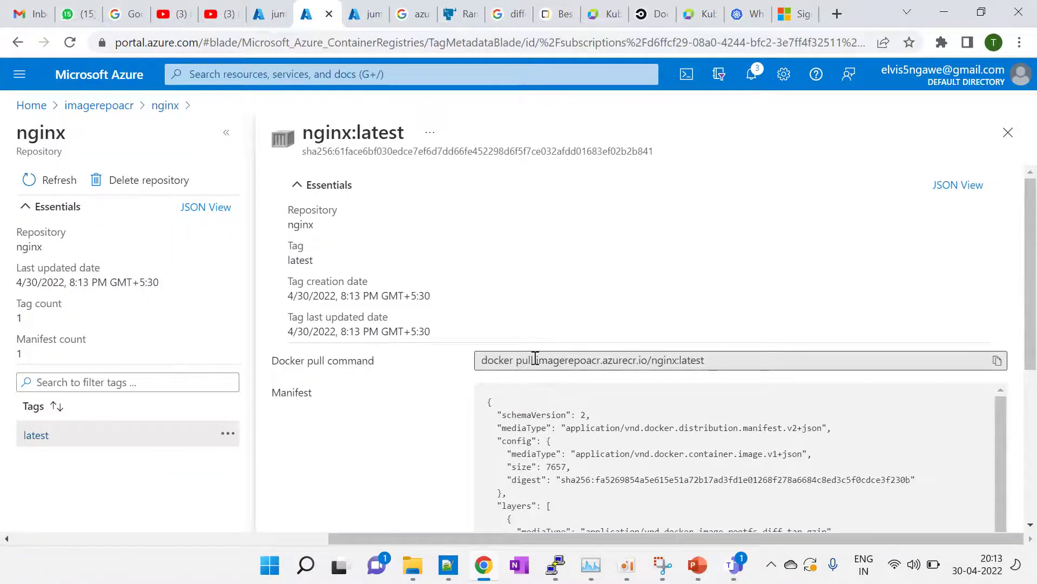
Copy the image path imagerepoacr.azurecr.io/nginx:latest from the Docker pull command
{"action": "left_click_drag", "start_coordinate": [705, 360], "coordinate": [545, 361]}
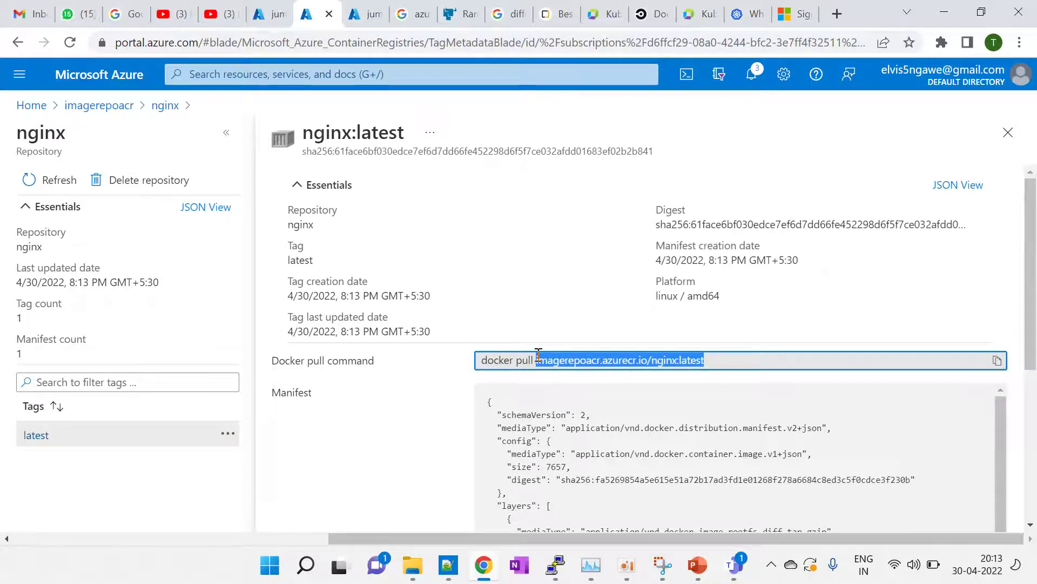
{"action": "right_click", "coordinate": [636, 359]}
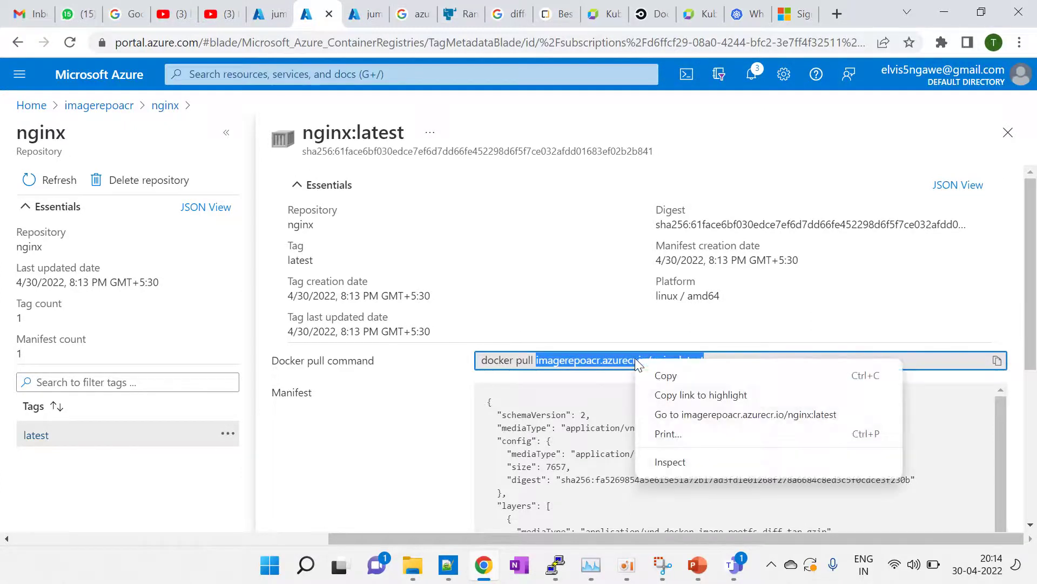
{"action": "left_click", "coordinate": [670, 377]}
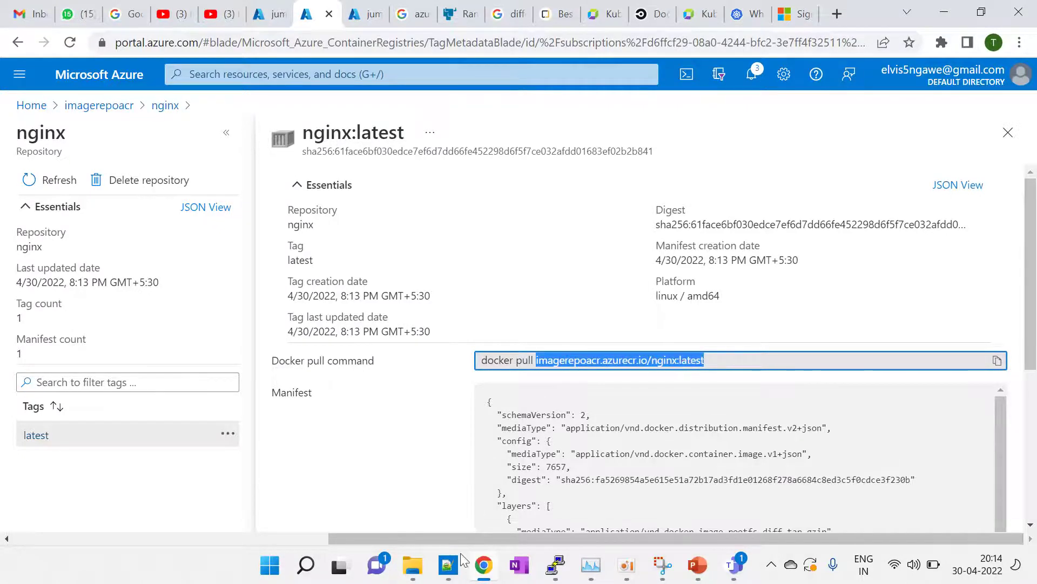
Check the Teams meeting's participants and return to the nginx:latest page in the Azure portal
{"action": "mouse_move", "coordinate": [483, 568]}
{"action": "mouse_move", "coordinate": [734, 565]}
{"action": "left_click", "coordinate": [670, 517]}
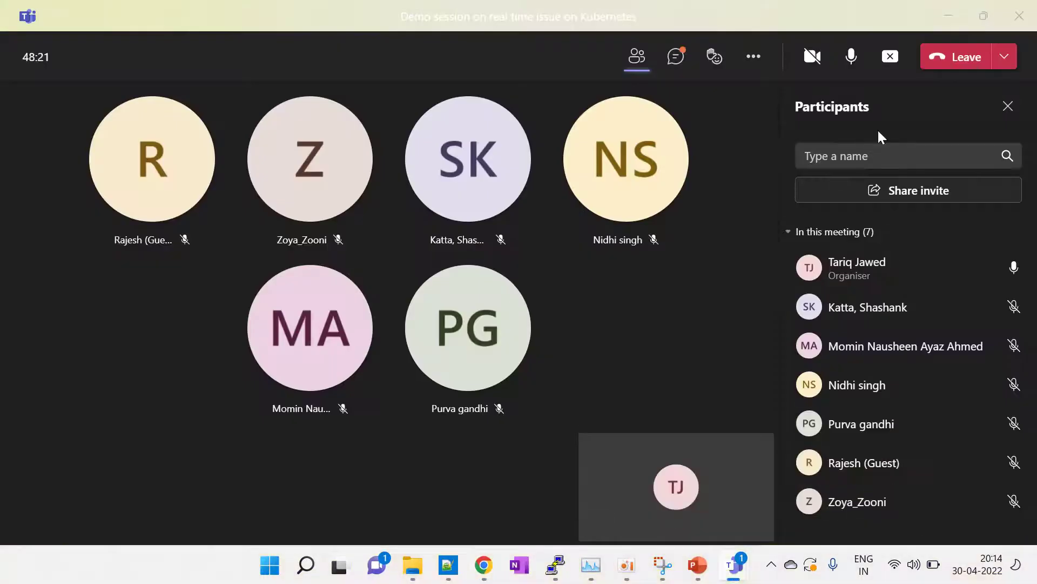
{"action": "left_click", "coordinate": [950, 16]}
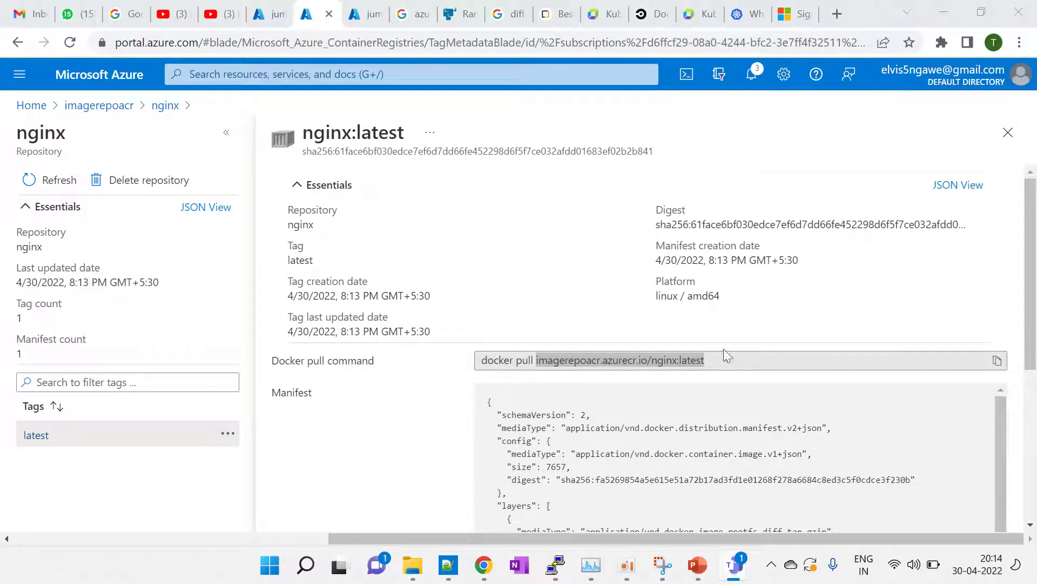
Copy the selected nginx:latest image path again, and open the workloads of the aks-prod-westus-01 System project in Rancher
{"action": "right_click", "coordinate": [649, 356]}
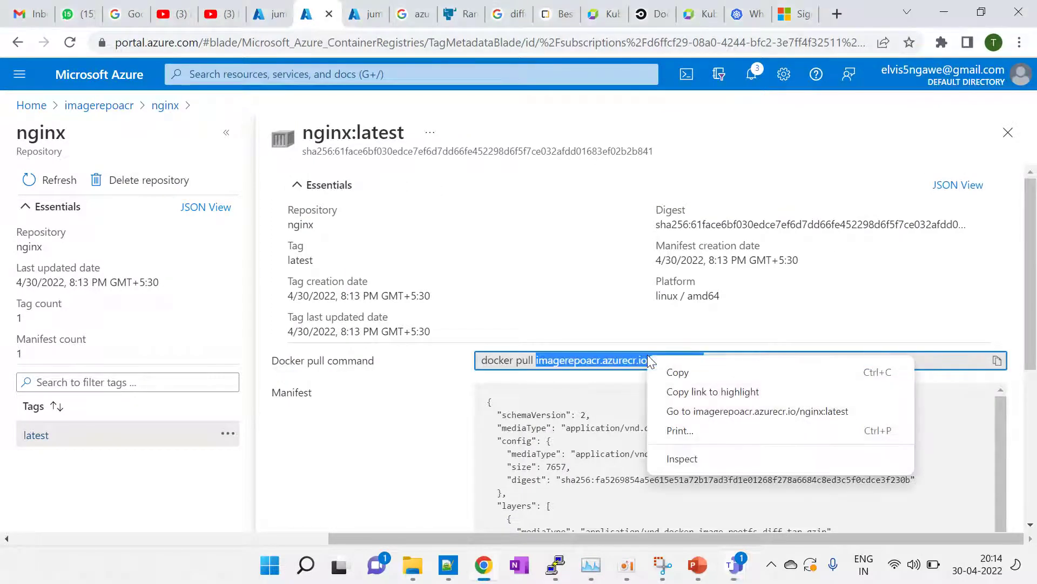
{"action": "left_click", "coordinate": [681, 371]}
{"action": "left_click", "coordinate": [277, 14]}
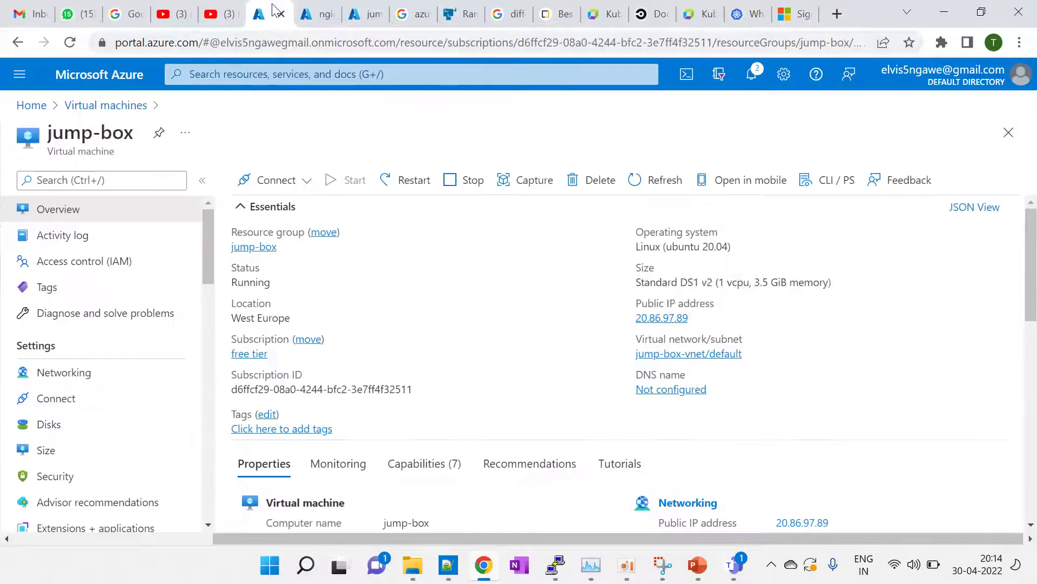
{"action": "left_click", "coordinate": [459, 14]}
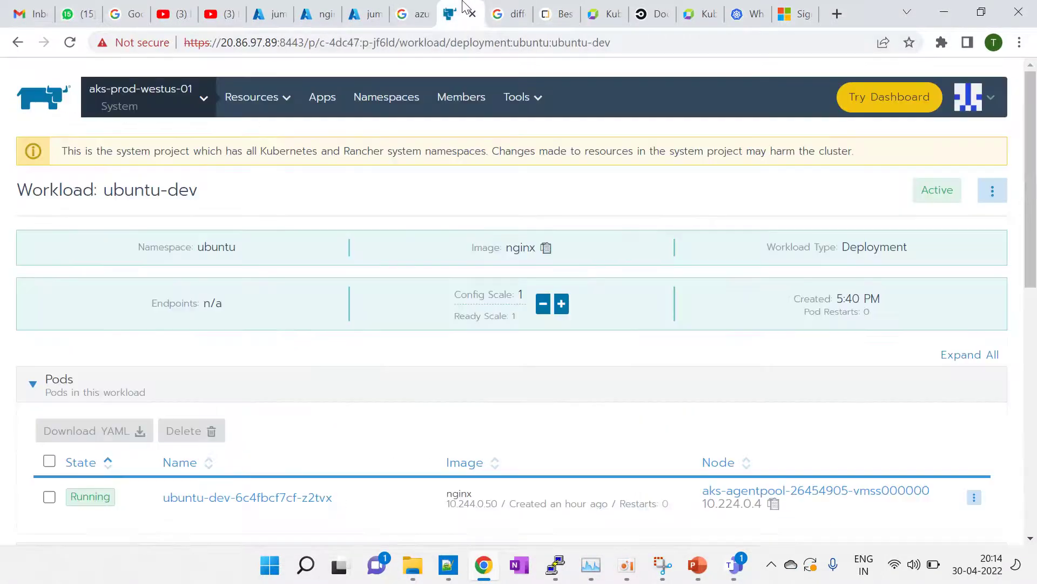
{"action": "left_click", "coordinate": [130, 99]}
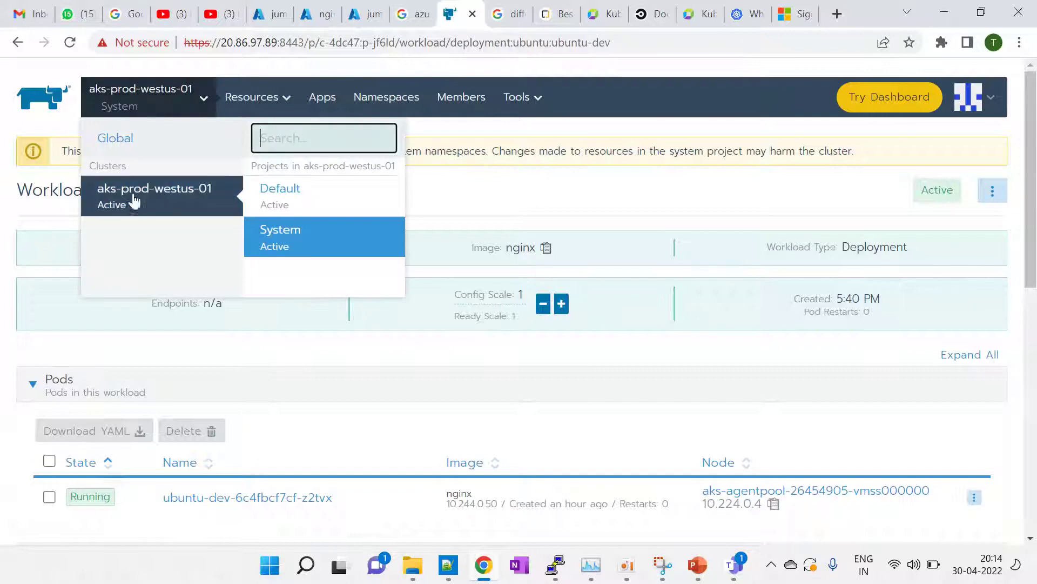
{"action": "left_click", "coordinate": [279, 237]}
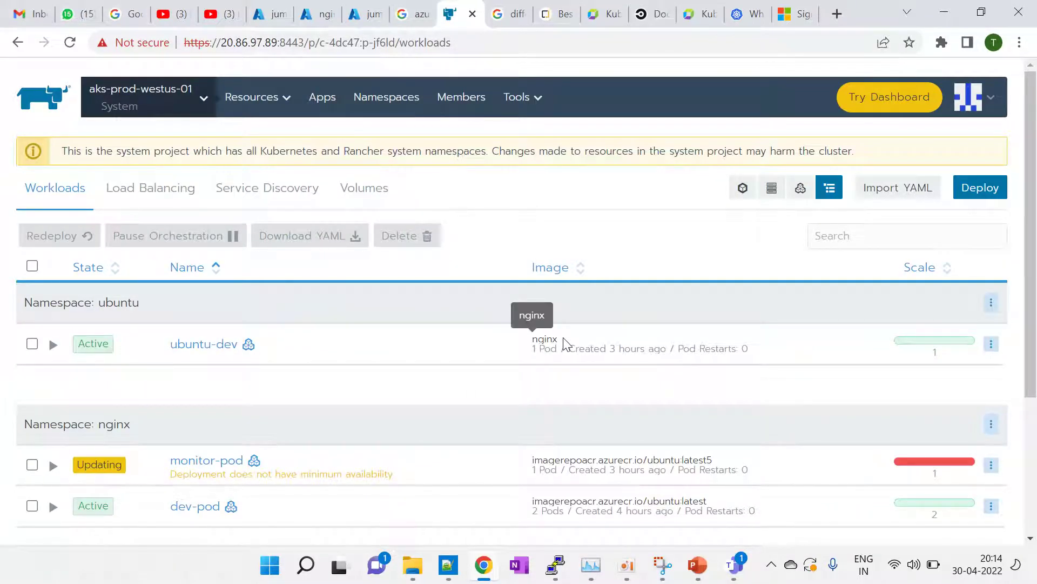
Edit the ubuntu-dev workload to use the Docker image imagerepoacr.azurecr.io/nginx:latest and save it
{"action": "left_click", "coordinate": [992, 343]}
{"action": "left_click", "coordinate": [886, 78]}
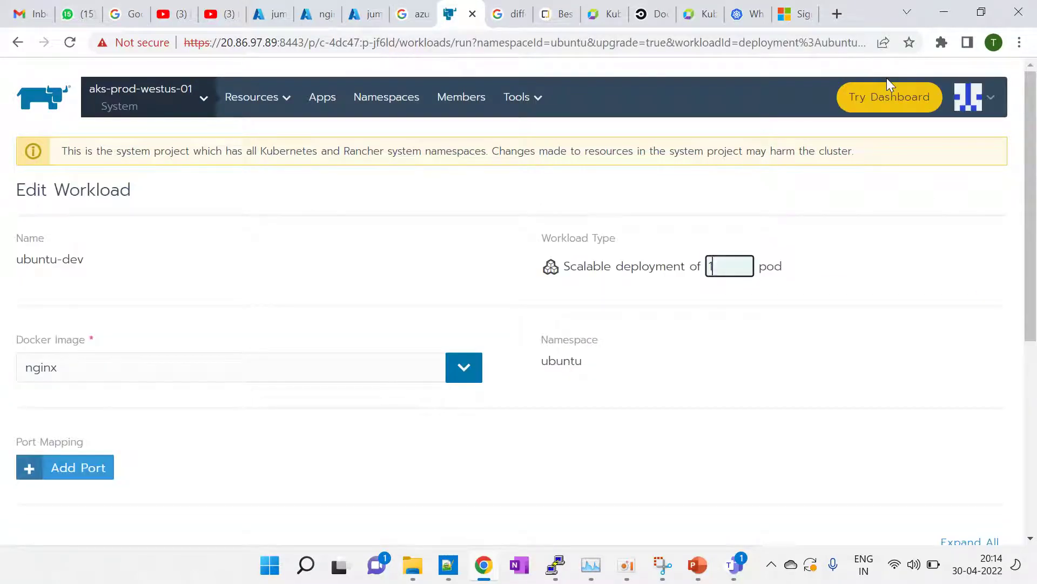
{"action": "left_click_drag", "start_coordinate": [74, 368], "coordinate": [22, 369]}
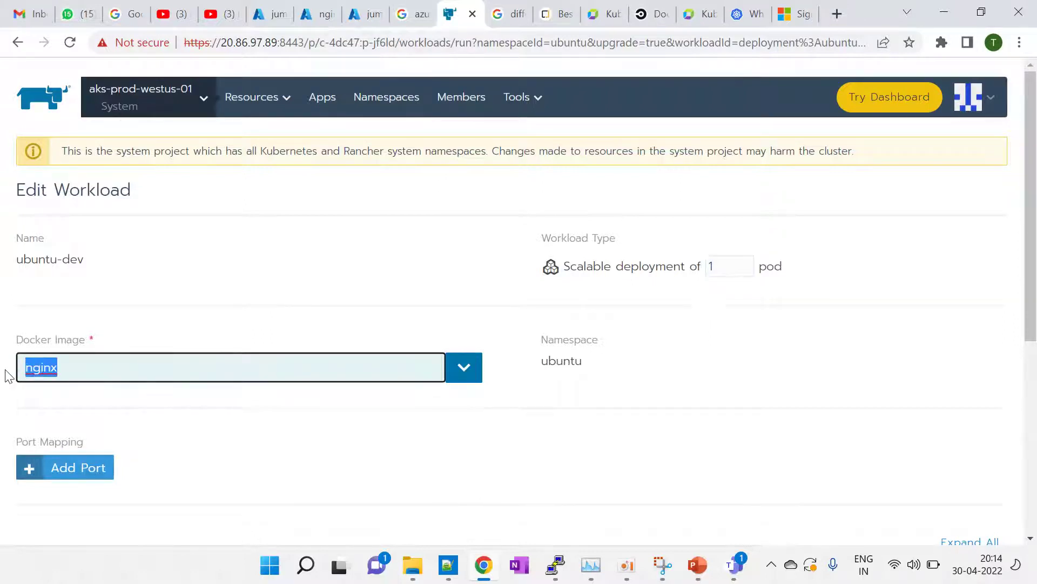
{"action": "key", "text": "ctrl+v"}
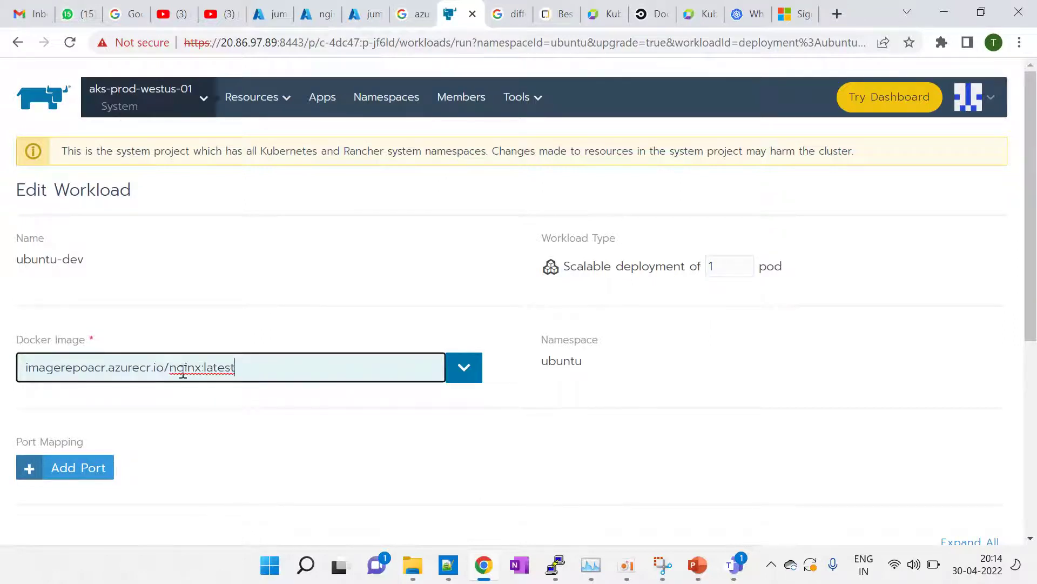
{"action": "scroll", "coordinate": [330, 411], "scroll_direction": "down", "scroll_amount": 5}
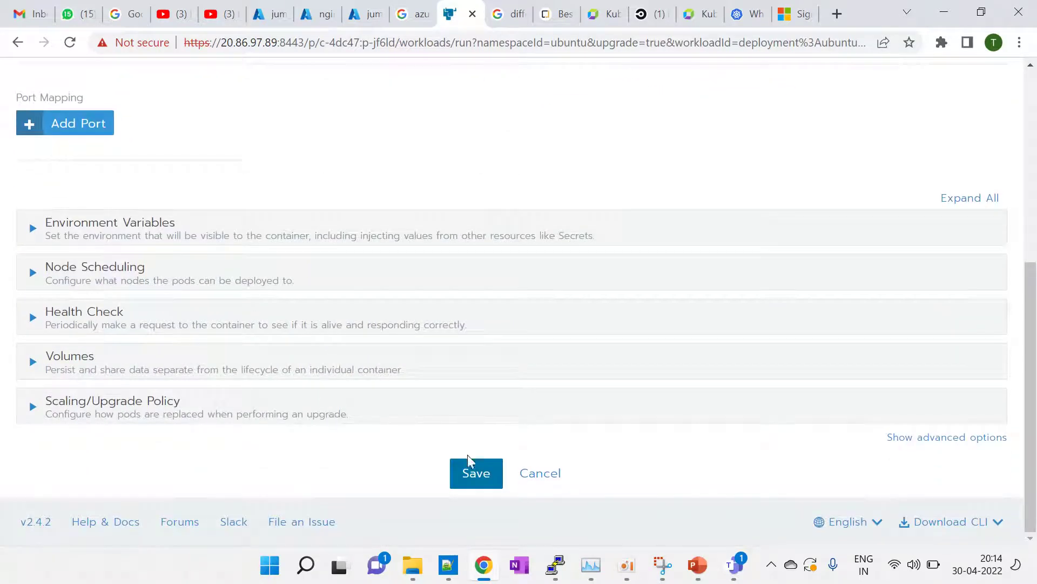
{"action": "left_click", "coordinate": [475, 475]}
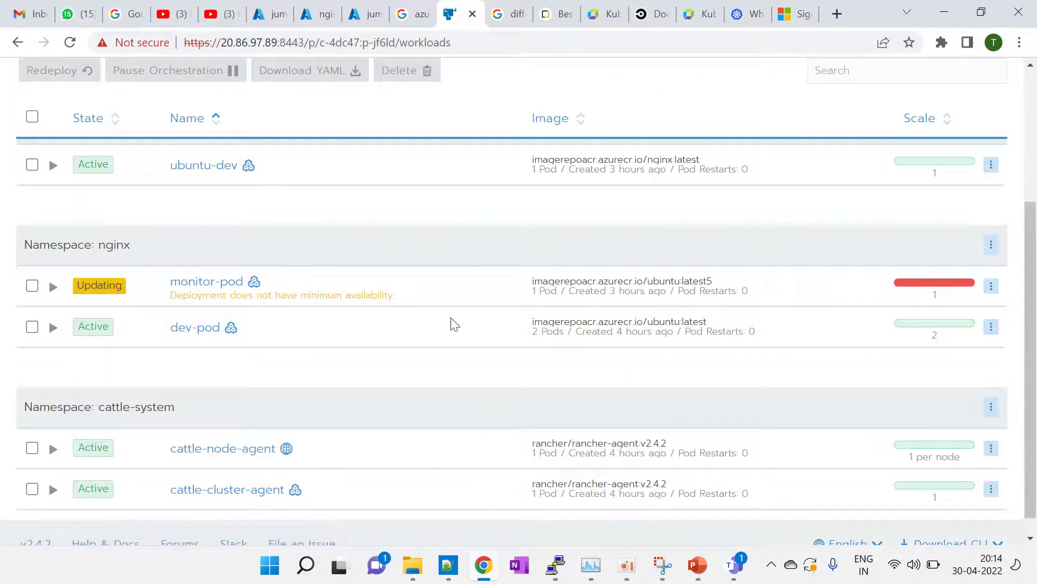
Open the ubuntu-dev workload and examine the image pull error of its unavailable pod
{"action": "scroll", "coordinate": [454, 294], "scroll_direction": "up", "scroll_amount": 1}
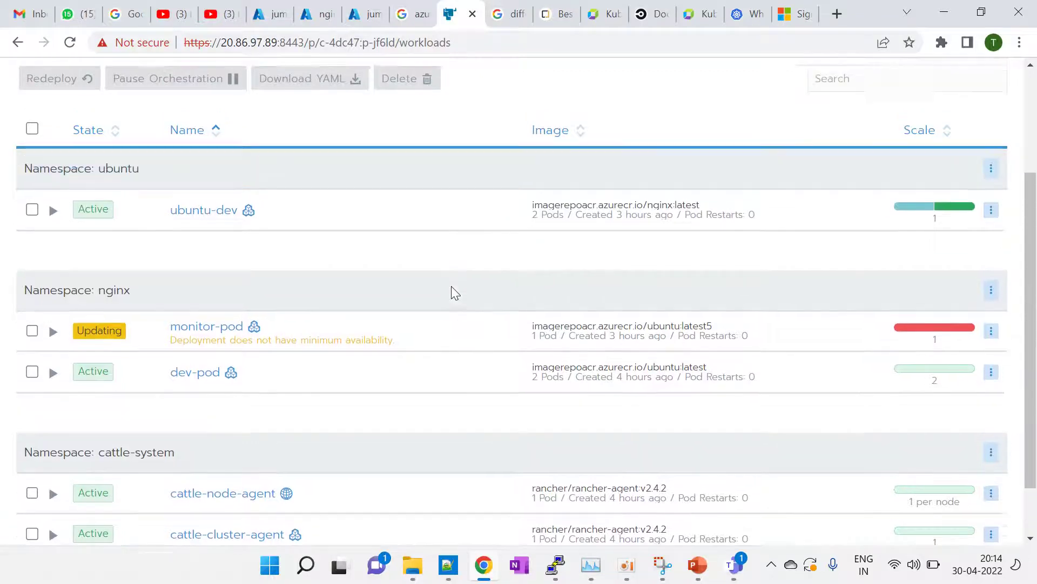
{"action": "left_click", "coordinate": [204, 226]}
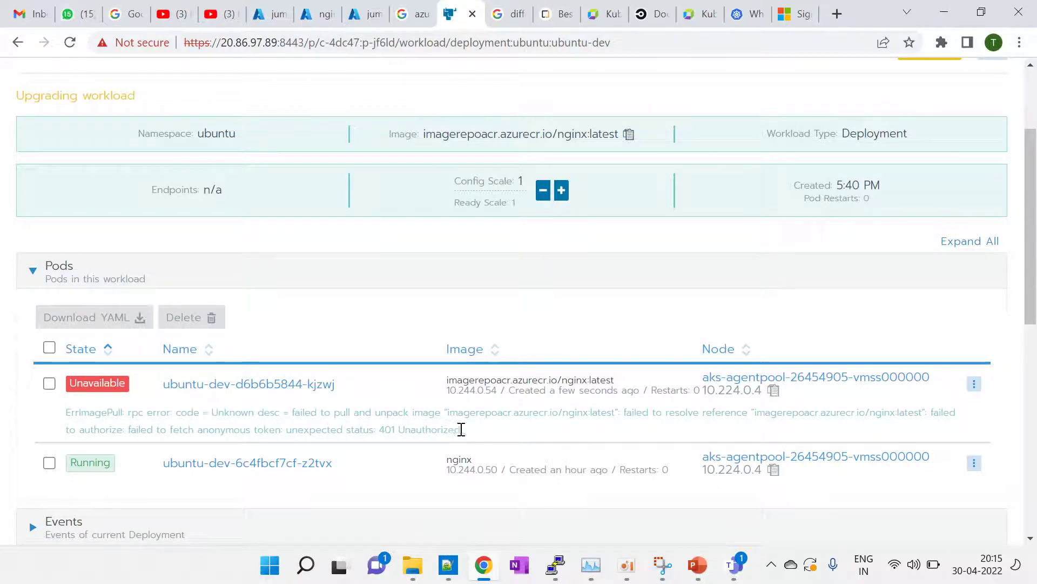
{"action": "left_click_drag", "start_coordinate": [468, 432], "coordinate": [397, 430]}
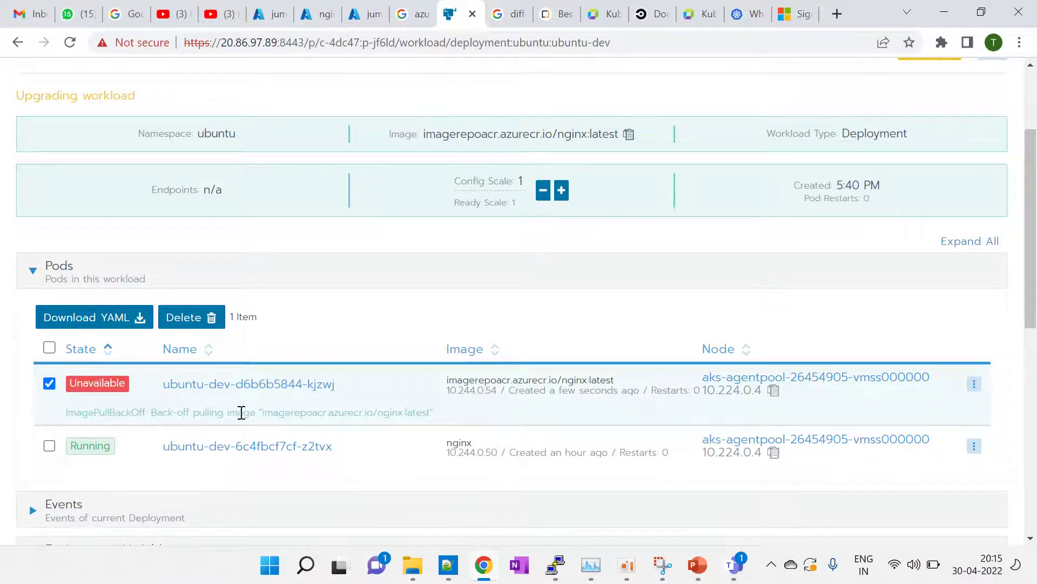
{"action": "left_click_drag", "start_coordinate": [440, 413], "coordinate": [222, 413]}
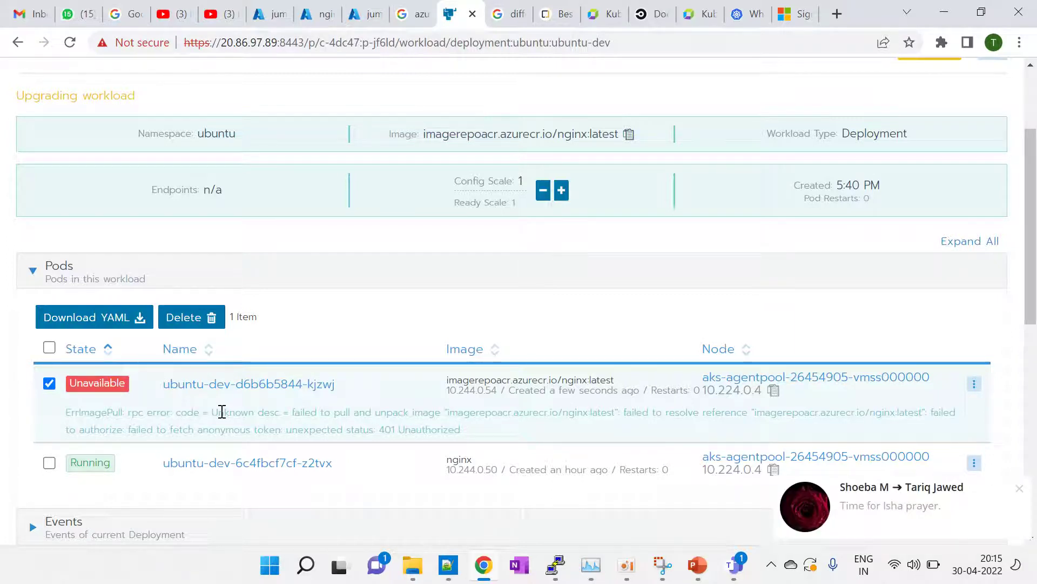
{"action": "left_click", "coordinate": [1020, 489]}
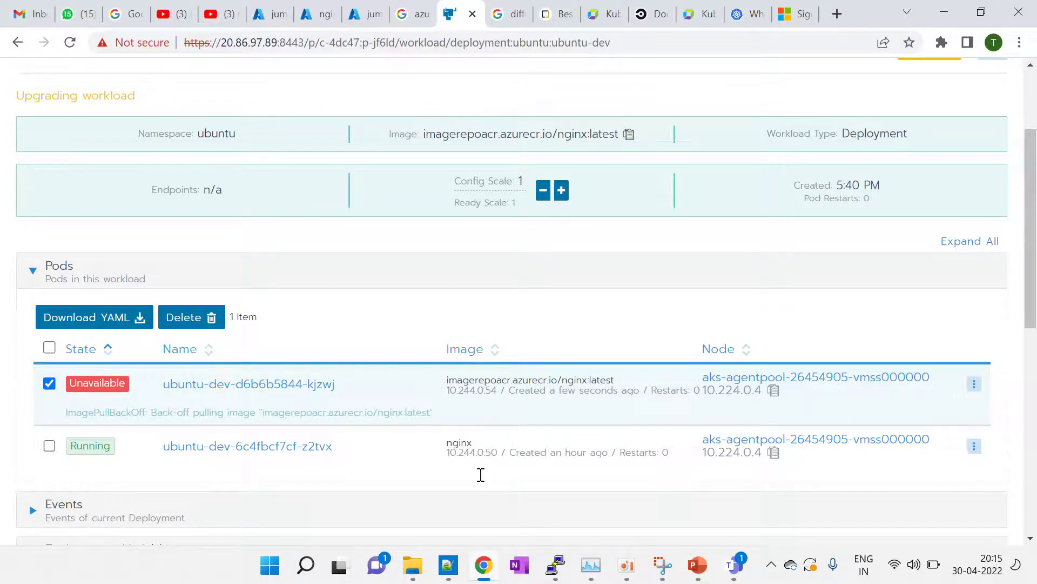
Look through the open notes in Notepad++, from new 2 to emailid, and return to Rancher in Chrome
{"action": "mouse_move", "coordinate": [543, 567]}
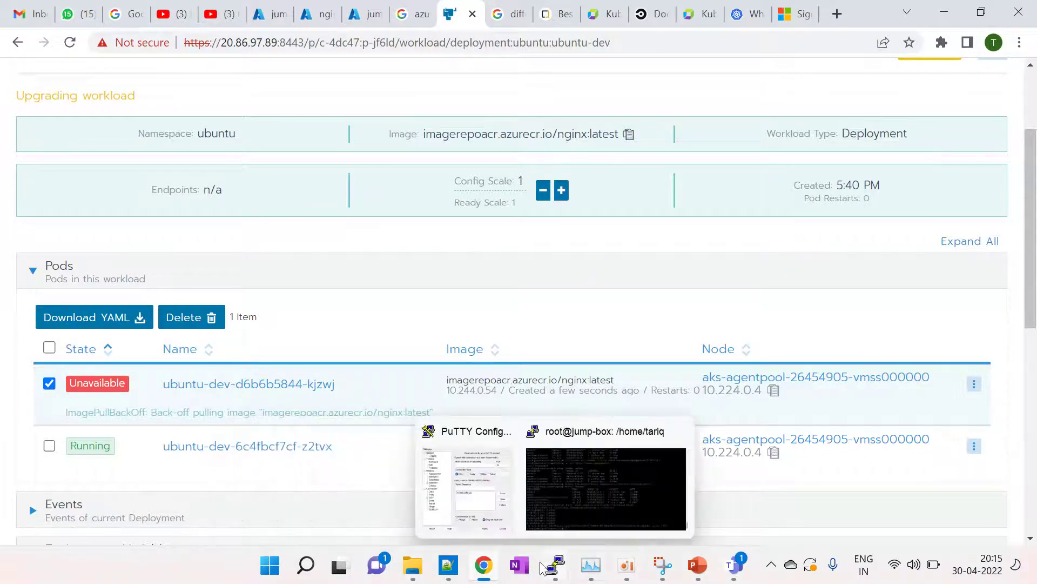
{"action": "left_click", "coordinate": [446, 565]}
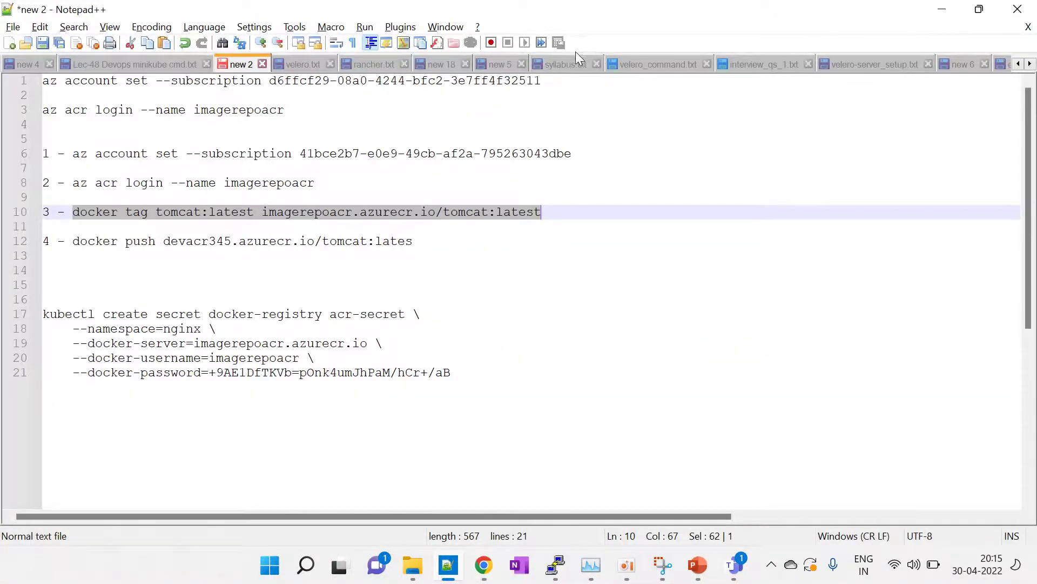
{"action": "left_click", "coordinate": [572, 64]}
{"action": "left_click", "coordinate": [643, 67]}
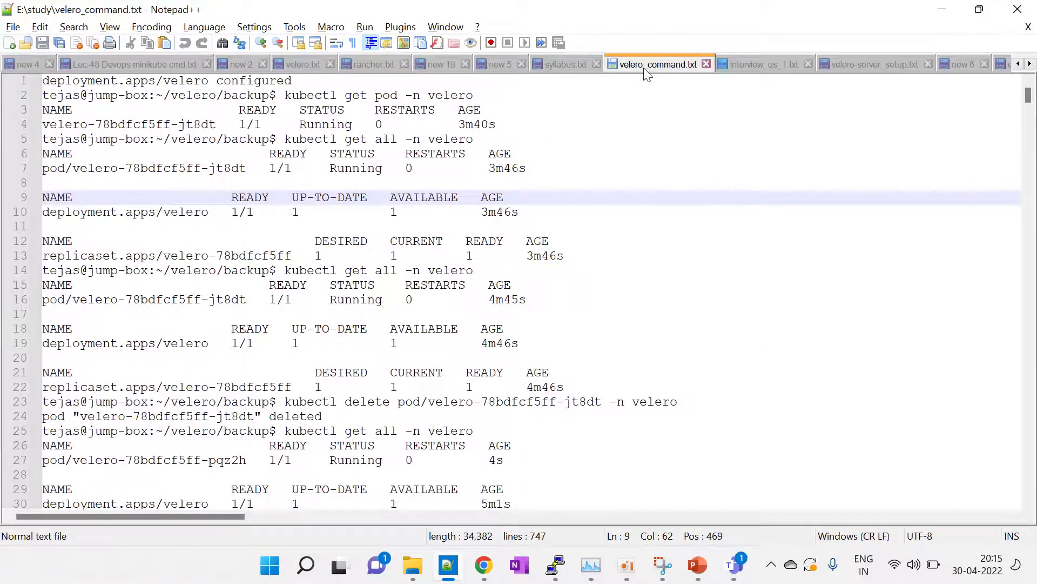
{"action": "left_click", "coordinate": [761, 64]}
{"action": "left_click", "coordinate": [870, 65]}
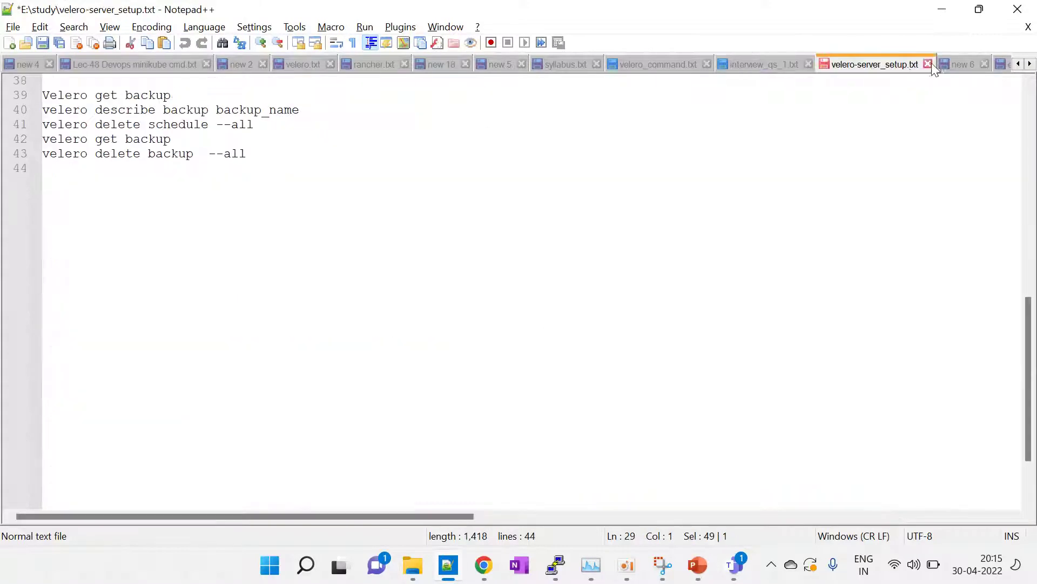
{"action": "left_click", "coordinate": [966, 66]}
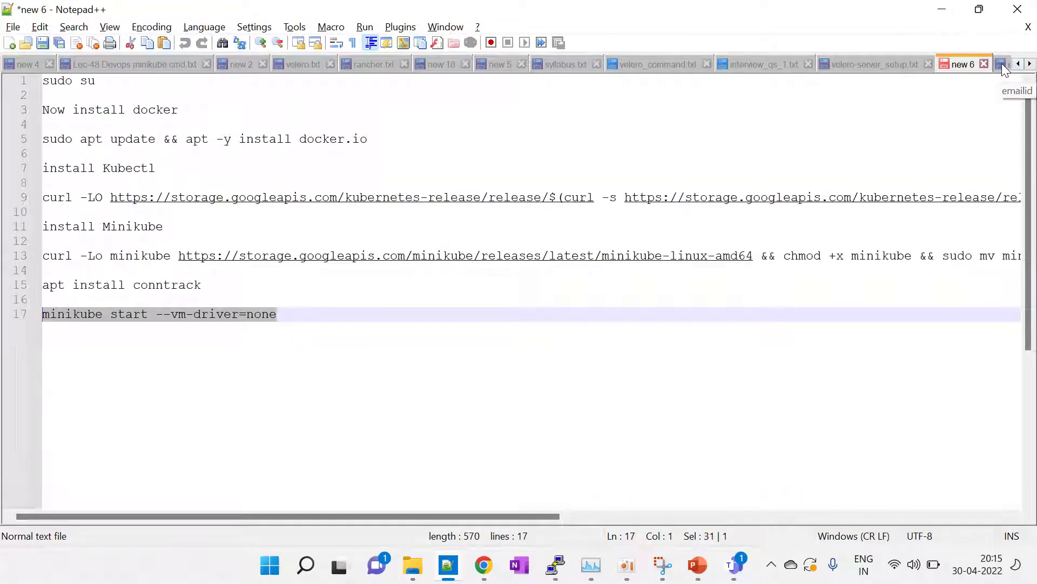
{"action": "left_click", "coordinate": [1000, 64]}
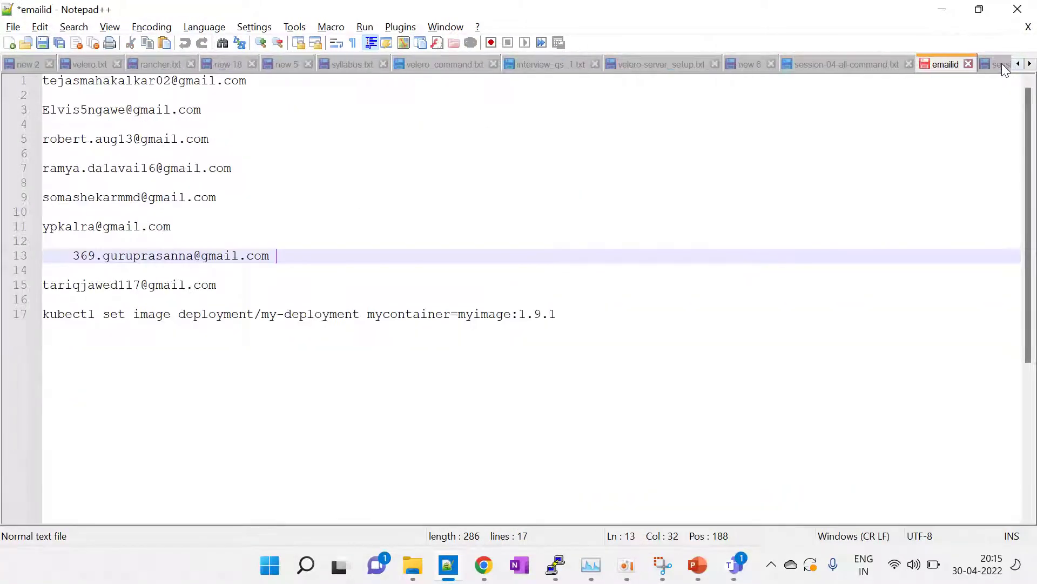
{"action": "left_click", "coordinate": [942, 14]}
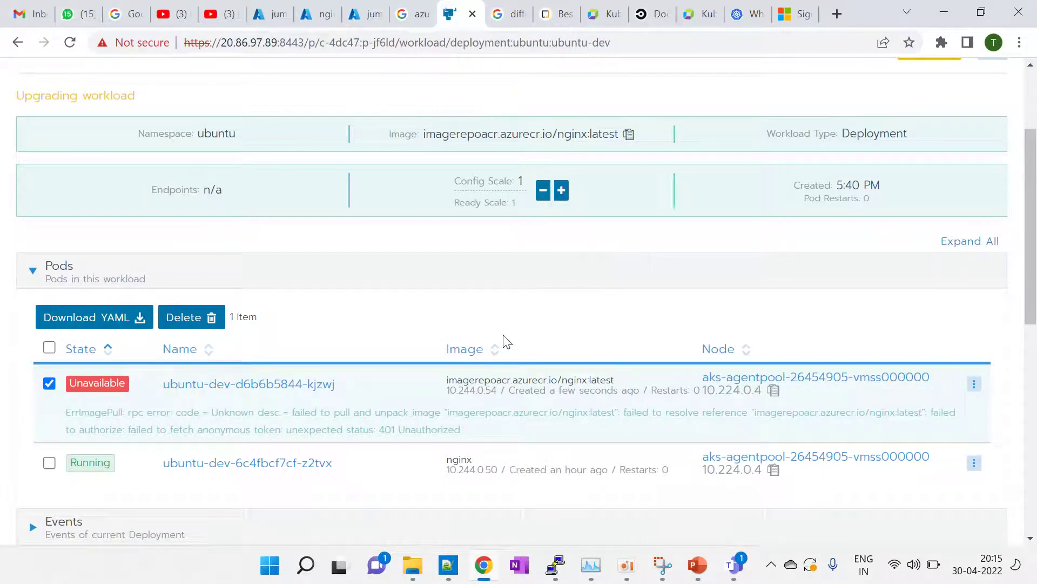
Return to the workloads list and open dev-pod in the nginx namespace to inspect its pods' image path
{"action": "scroll", "coordinate": [507, 342], "scroll_direction": "down", "scroll_amount": 2}
{"action": "scroll", "coordinate": [506, 342], "scroll_direction": "up", "scroll_amount": 2}
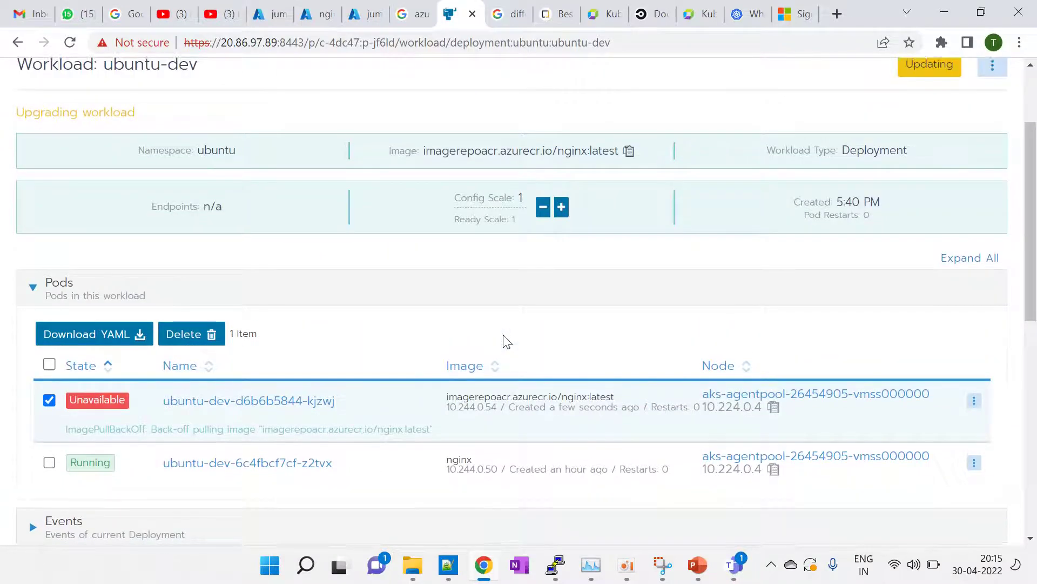
{"action": "left_click", "coordinate": [17, 43]}
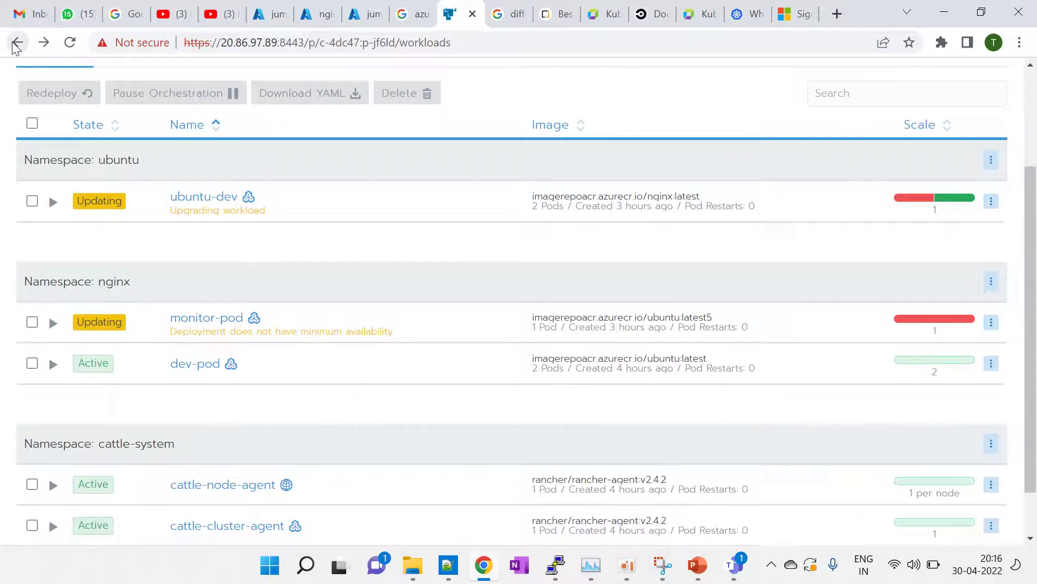
{"action": "left_click", "coordinate": [198, 373]}
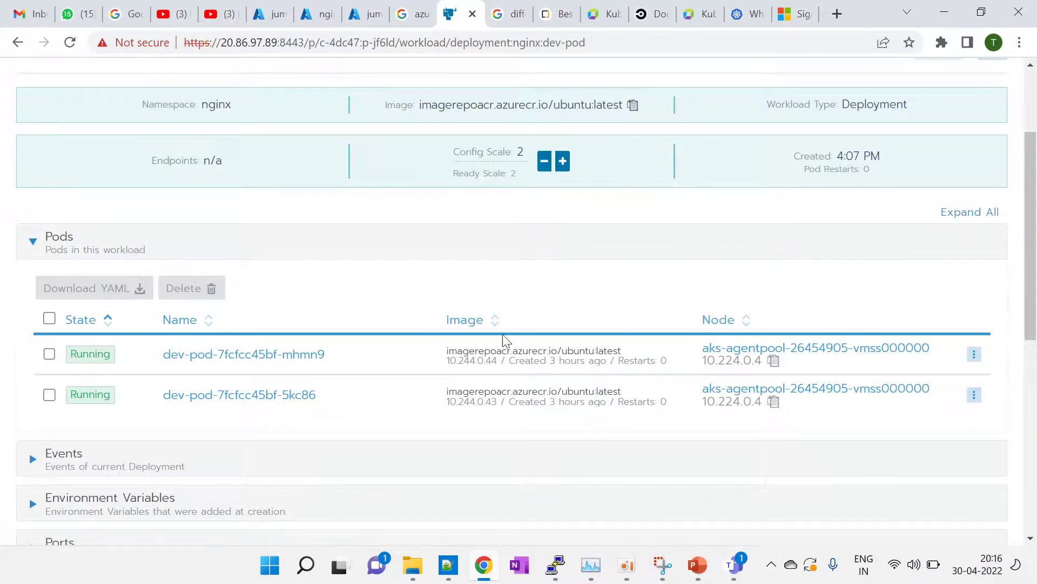
{"action": "left_click_drag", "start_coordinate": [629, 358], "coordinate": [259, 359]}
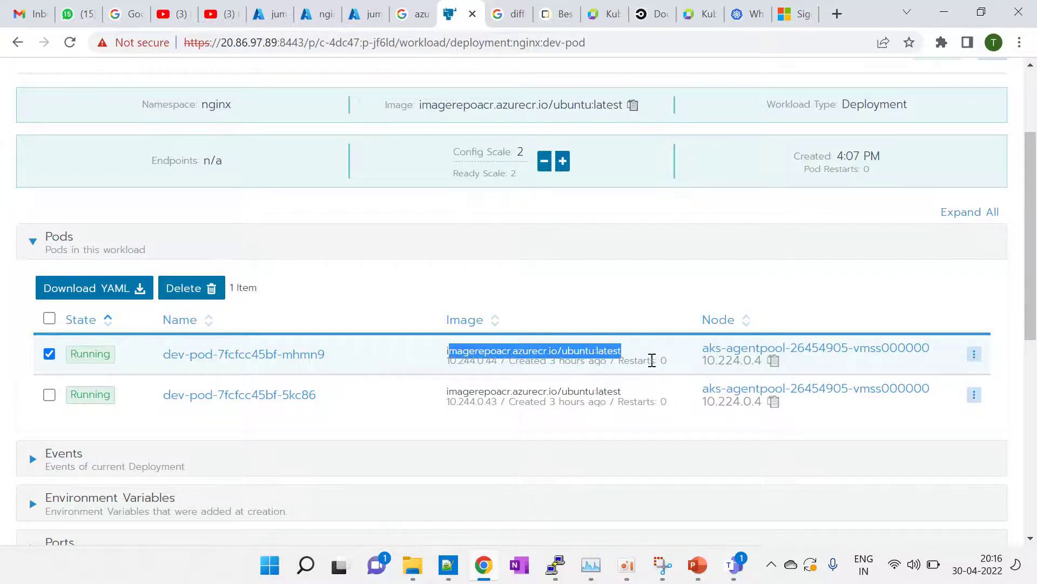
Switch to the brief_intro_in aks.pptx presentation in PowerPoint and review slides 11 to 14 on introducing a Kubernetes project
{"action": "mouse_move", "coordinate": [700, 565]}
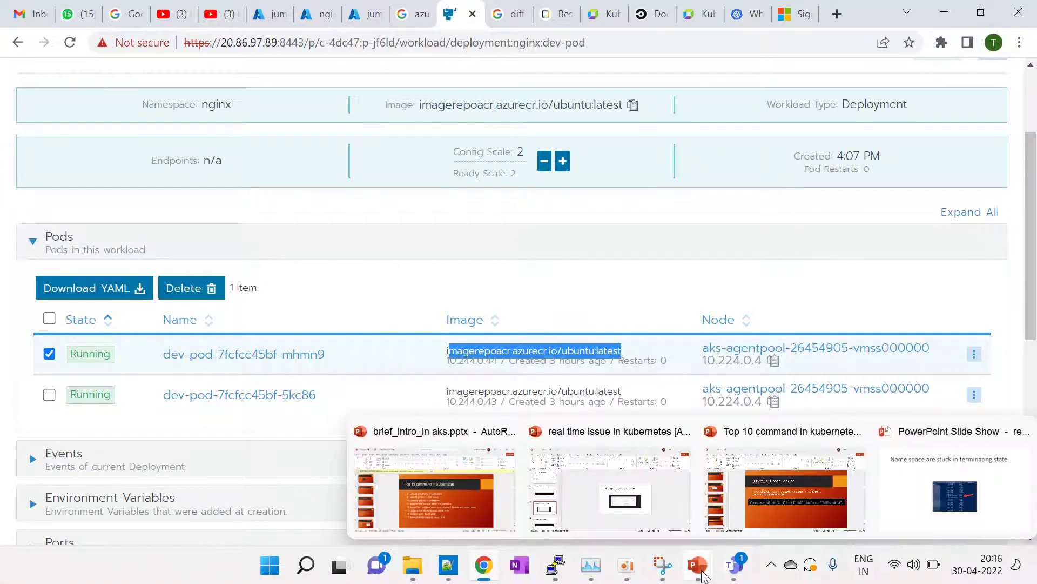
{"action": "left_click", "coordinate": [623, 500]}
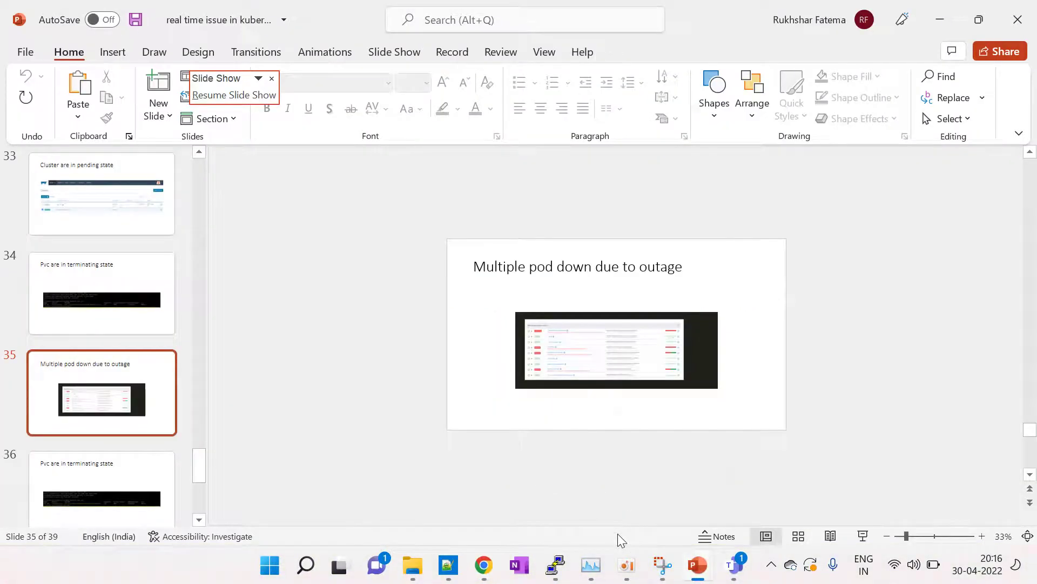
{"action": "mouse_move", "coordinate": [694, 572]}
{"action": "left_click", "coordinate": [438, 470]}
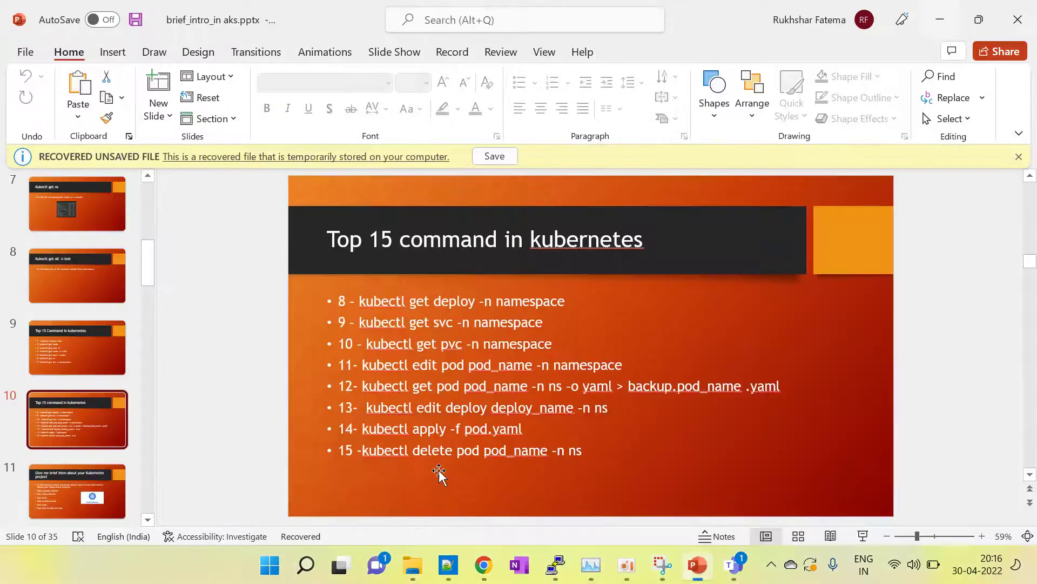
{"action": "key", "text": "Down"}
{"action": "left_click", "coordinate": [70, 419]}
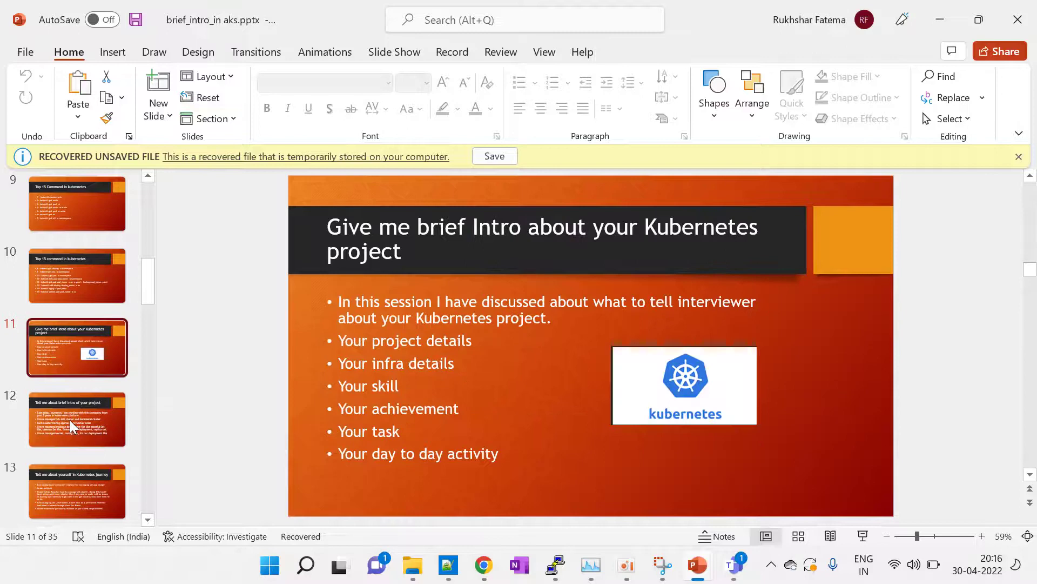
{"action": "left_click", "coordinate": [69, 420]}
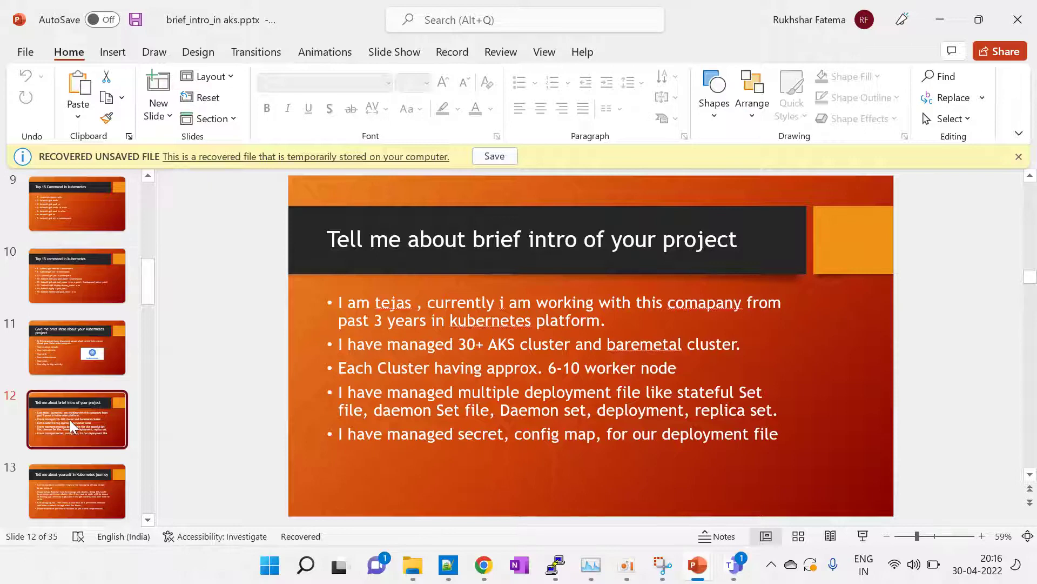
{"action": "key", "text": "Down"}
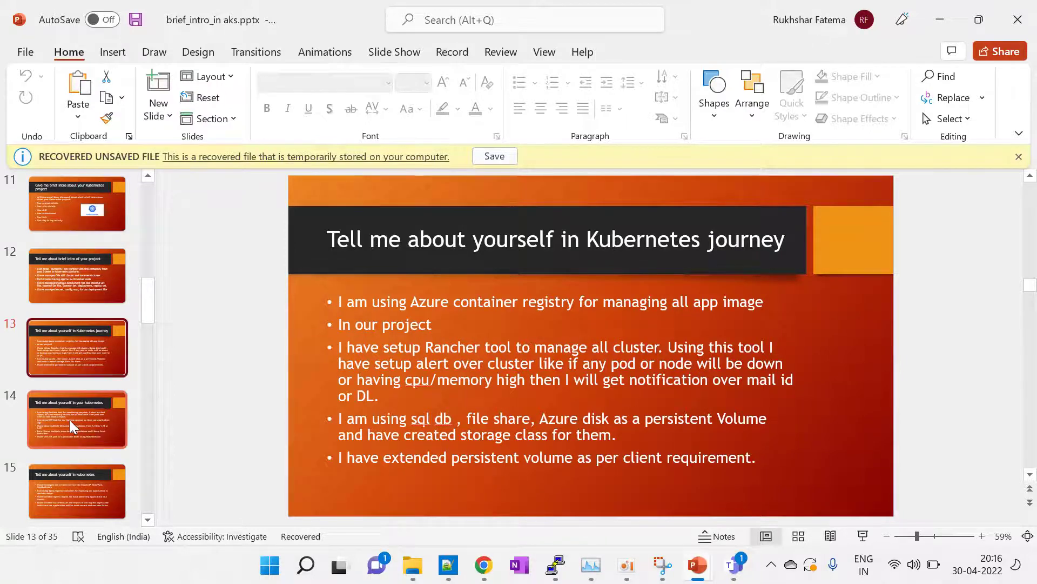
{"action": "key", "text": "Down"}
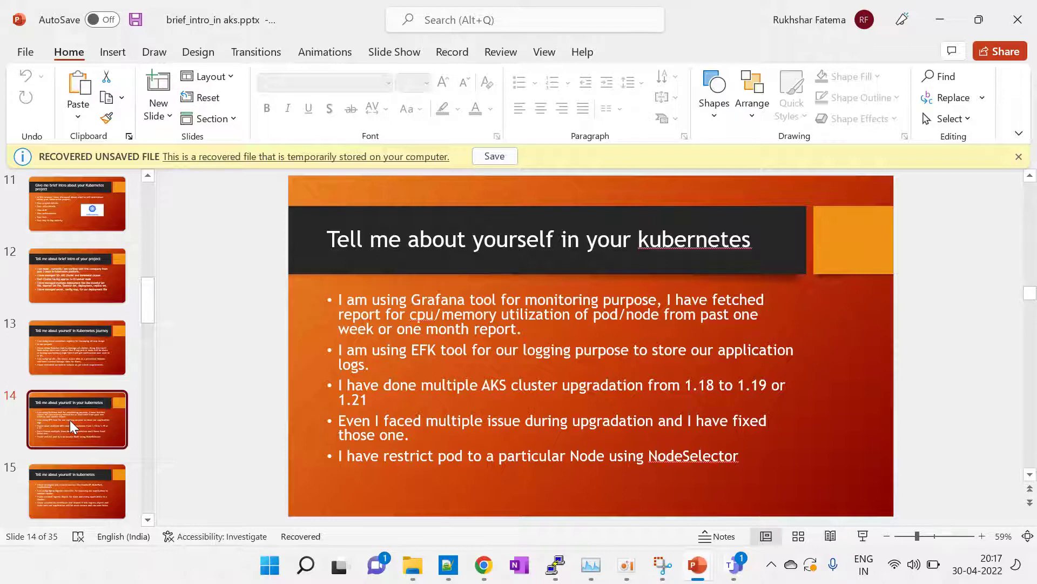
Switch to Notepad++ and open syllabus.txt to view its numbered list of course topics
{"action": "mouse_move", "coordinate": [482, 576]}
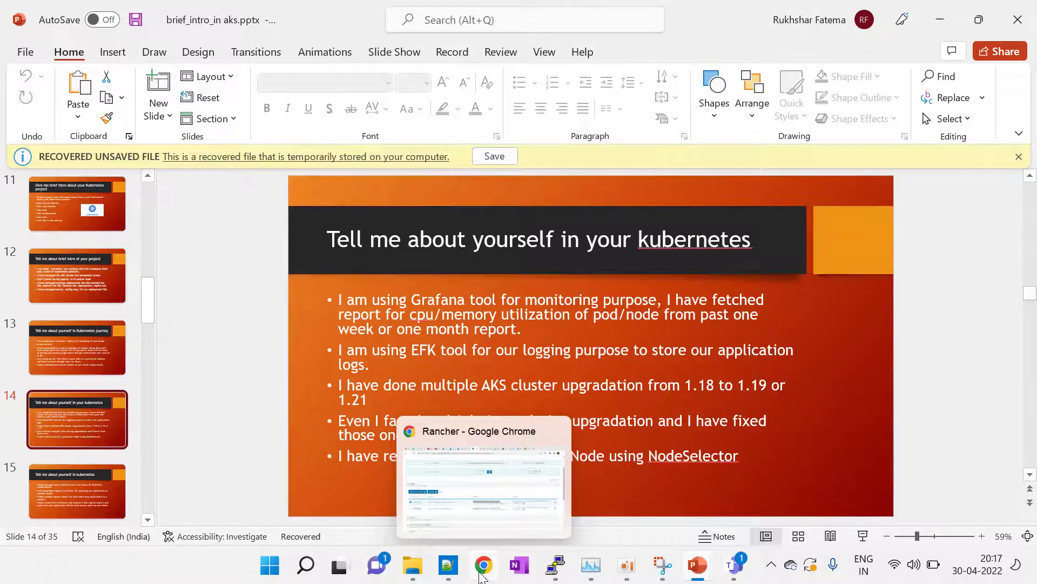
{"action": "left_click", "coordinate": [475, 504]}
{"action": "left_click", "coordinate": [453, 575]}
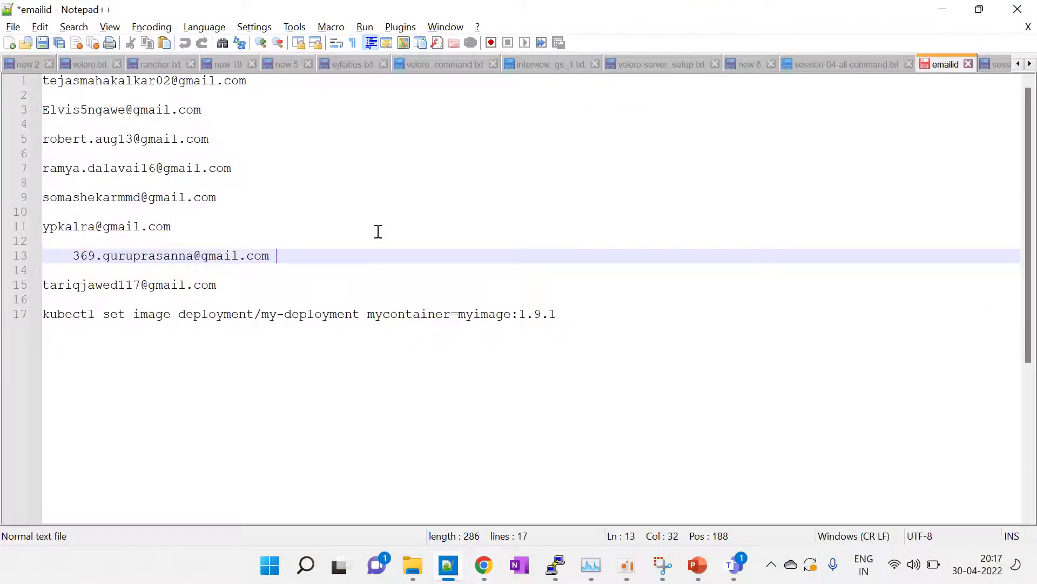
{"action": "left_click", "coordinate": [347, 64]}
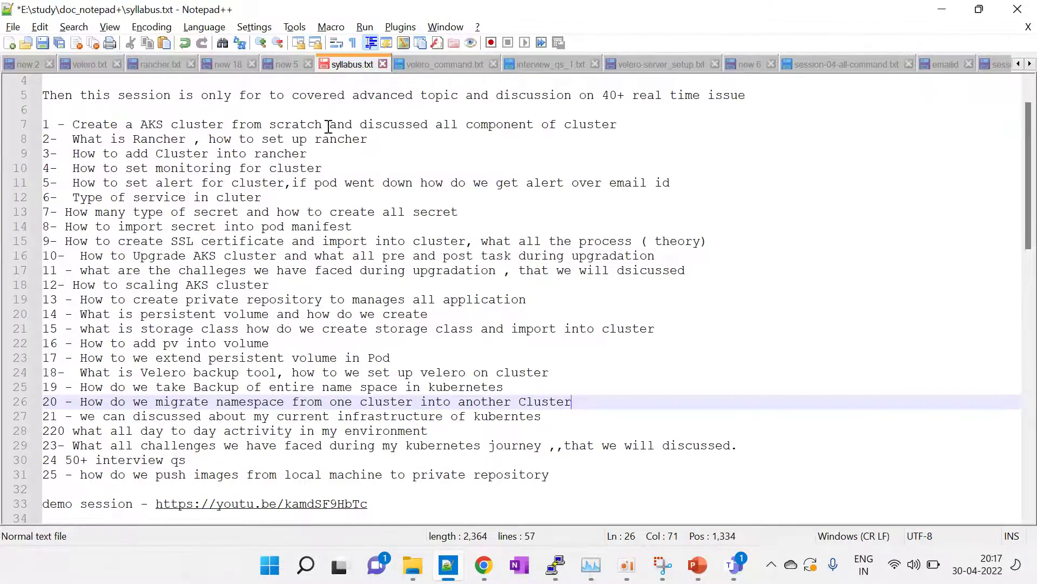
{"action": "left_click_drag", "start_coordinate": [49, 124], "coordinate": [413, 466]}
{"action": "left_click", "coordinate": [431, 157]}
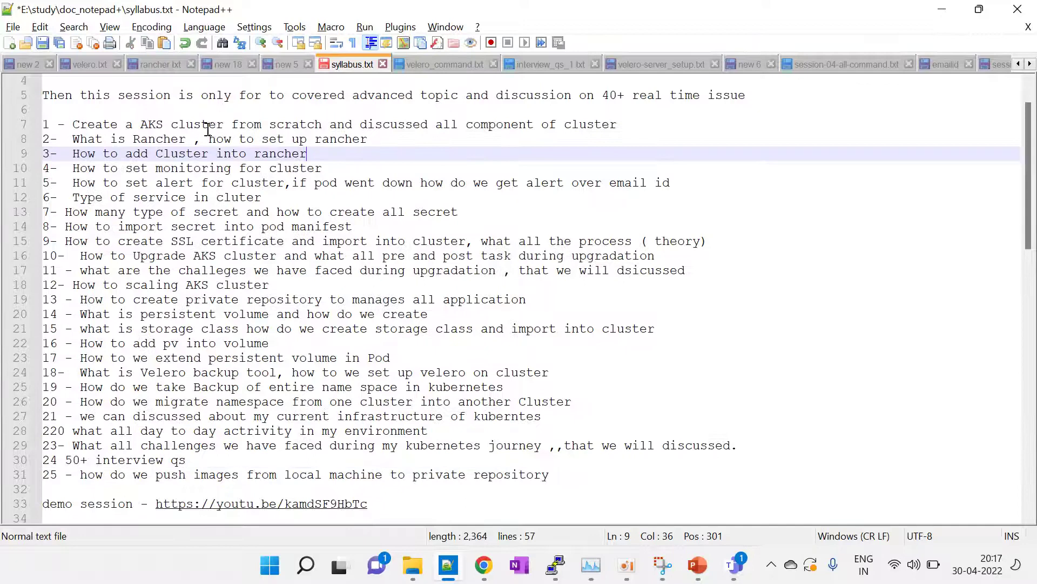
Go through syllabus topics 1 to 6, highlighting the lines from AKS cluster creation to service types
{"action": "left_click_drag", "start_coordinate": [149, 124], "coordinate": [577, 124]}
{"action": "left_click_drag", "start_coordinate": [373, 129], "coordinate": [180, 139]}
{"action": "key", "text": "ctrl+z"}
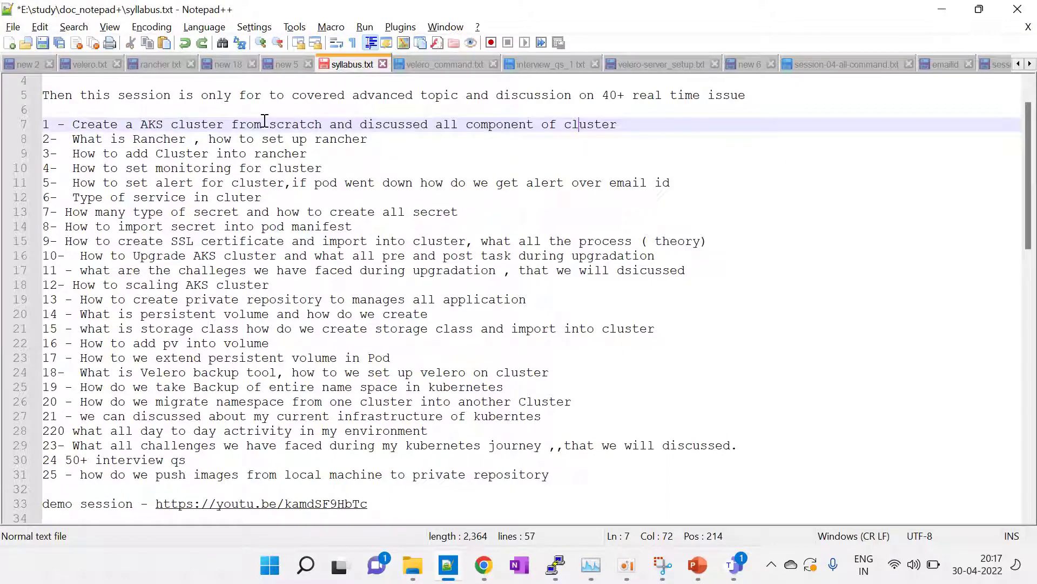
{"action": "left_click_drag", "start_coordinate": [308, 154], "coordinate": [109, 154]}
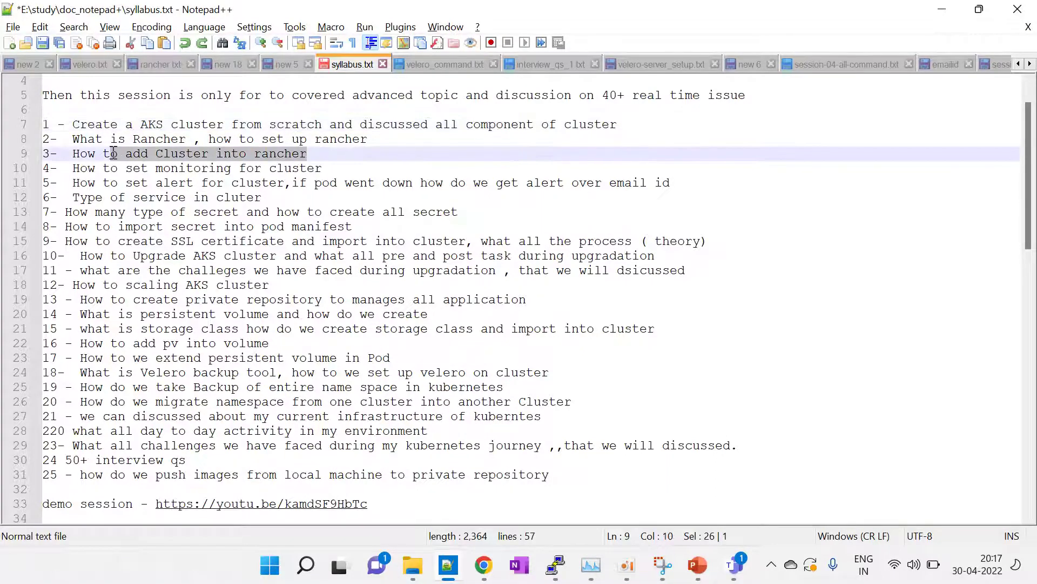
{"action": "left_click_drag", "start_coordinate": [323, 168], "coordinate": [63, 168]}
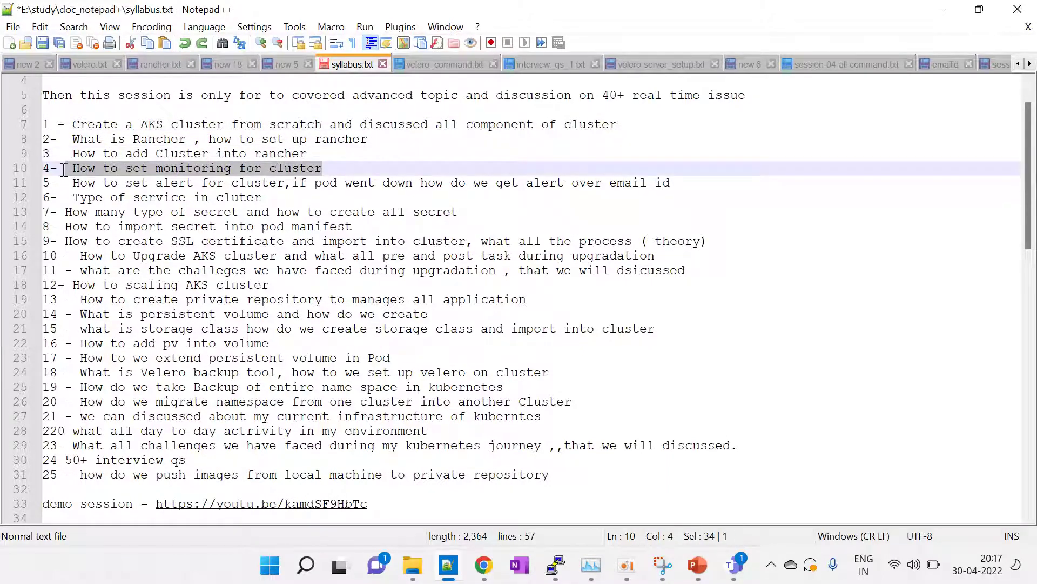
{"action": "left_click_drag", "start_coordinate": [693, 183], "coordinate": [80, 182]}
{"action": "left_click_drag", "start_coordinate": [270, 197], "coordinate": [64, 197]}
Go through syllabus topics 7 to 10, highlighting the lines on secrets, SSL certificates and the AKS cluster upgrade
{"action": "left_click_drag", "start_coordinate": [460, 212], "coordinate": [131, 212]}
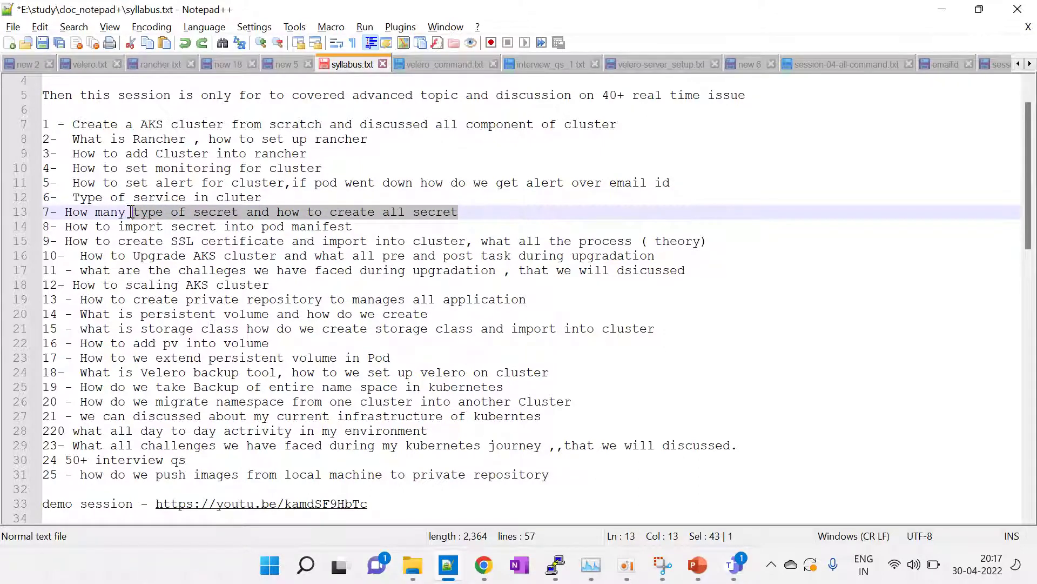
{"action": "left_click_drag", "start_coordinate": [365, 226], "coordinate": [94, 227]}
{"action": "left_click_drag", "start_coordinate": [489, 242], "coordinate": [189, 244]}
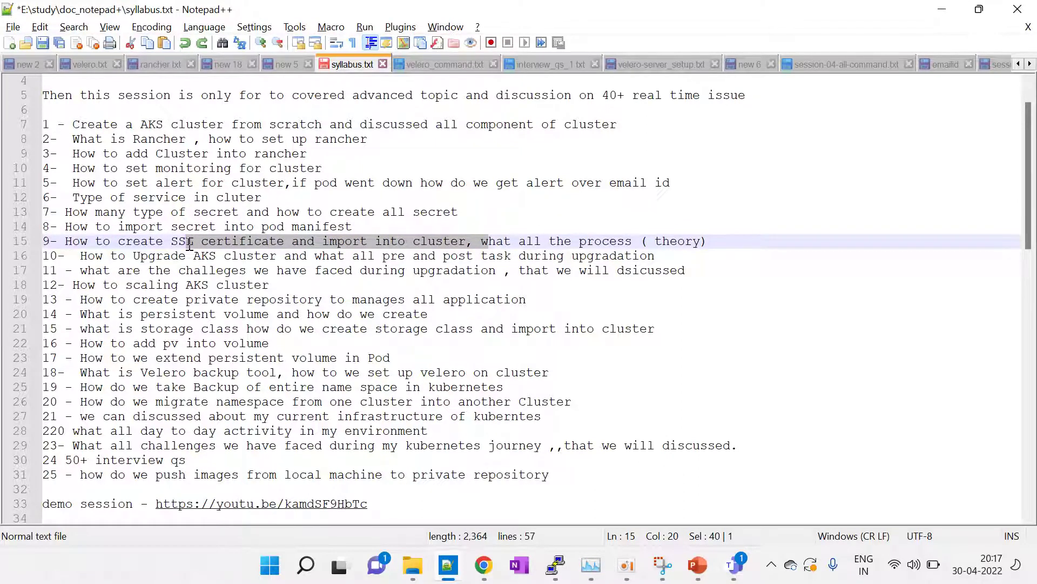
{"action": "left_click", "coordinate": [163, 256]}
{"action": "left_click_drag", "start_coordinate": [163, 256], "coordinate": [471, 256]}
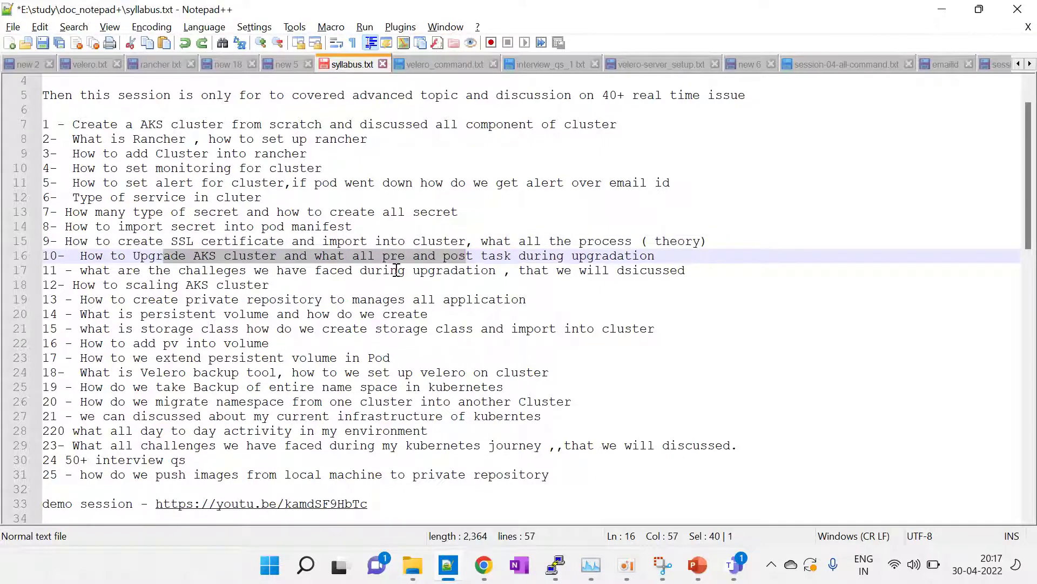